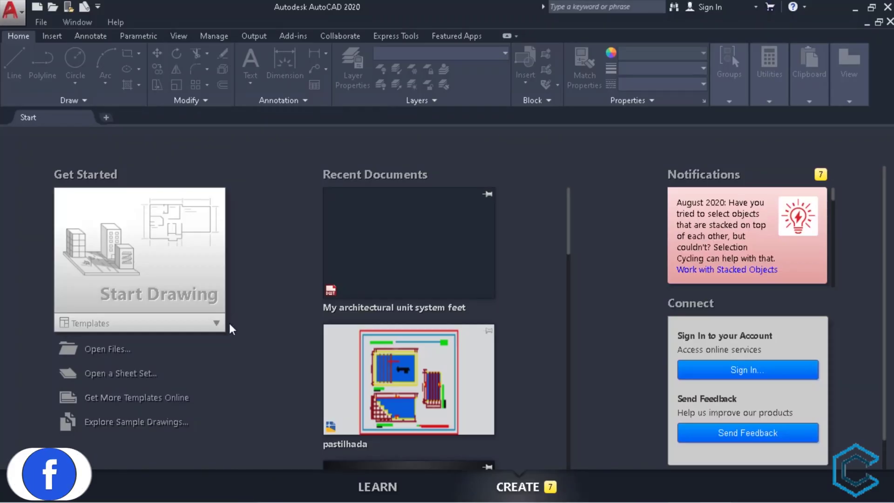
- Start a new drawing from the My architectural unit system feet.dwt template
left_click(217, 323)
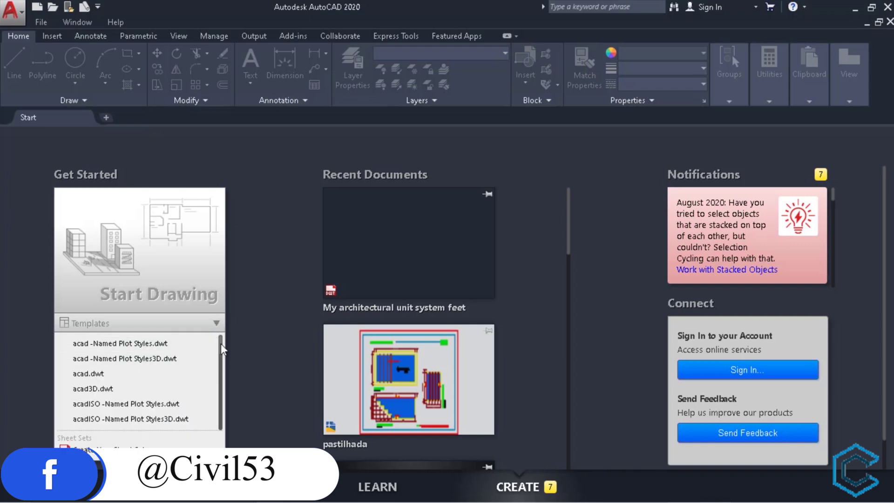
scroll(220, 359, "down", 3)
scroll(222, 376, "down", 3)
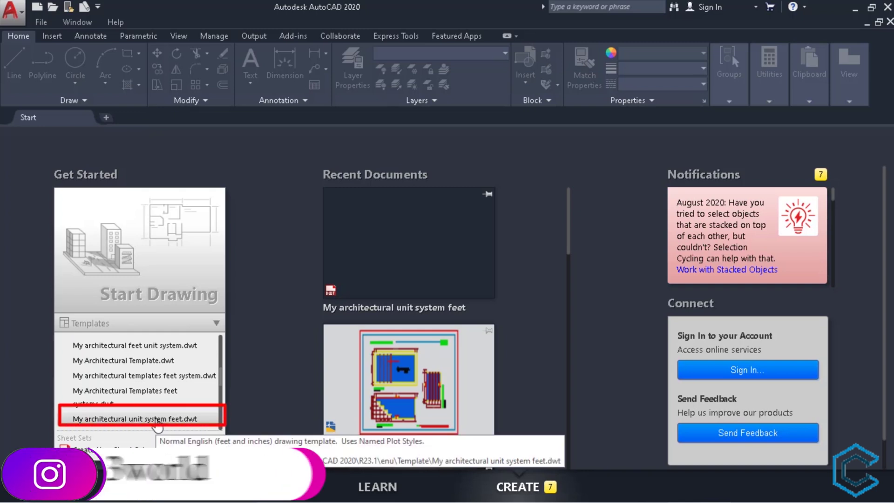
left_click(158, 419)
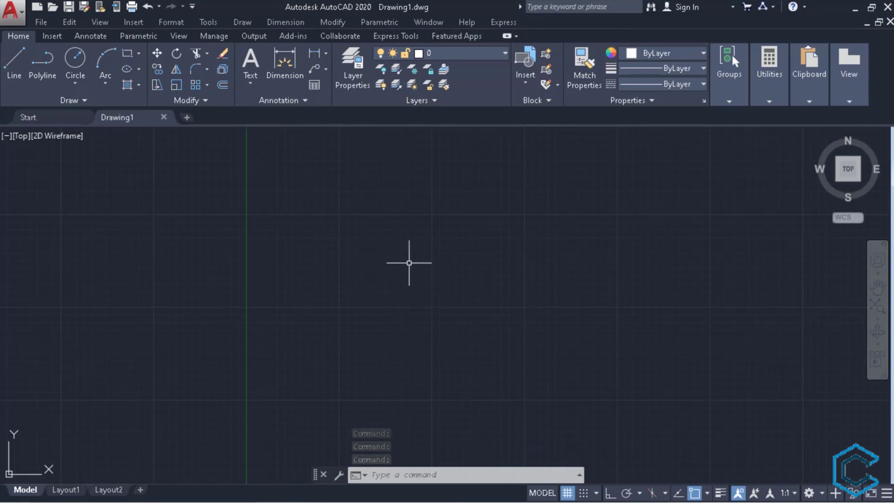
- Draw a single long line sloping up to the right, then reframe the view around it
left_click(14, 63)
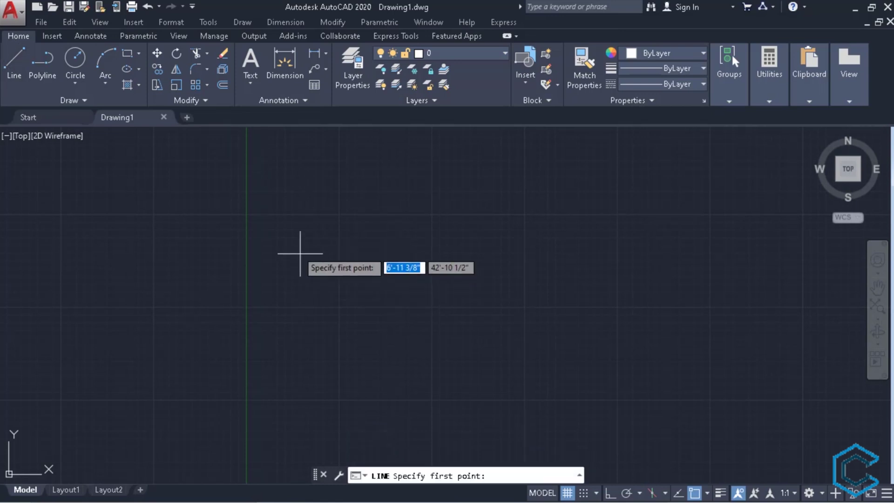
left_click(298, 250)
left_click(635, 204)
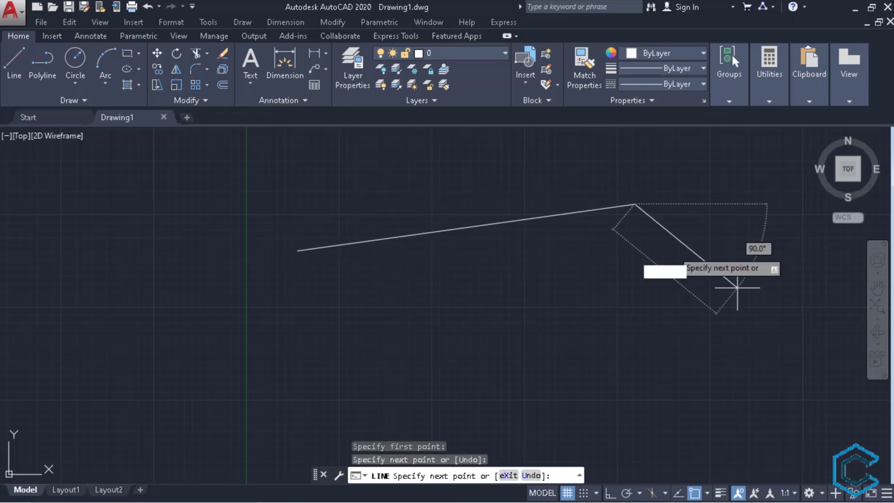
key("Escape")
middle_click_drag(580, 263, 580, 319)
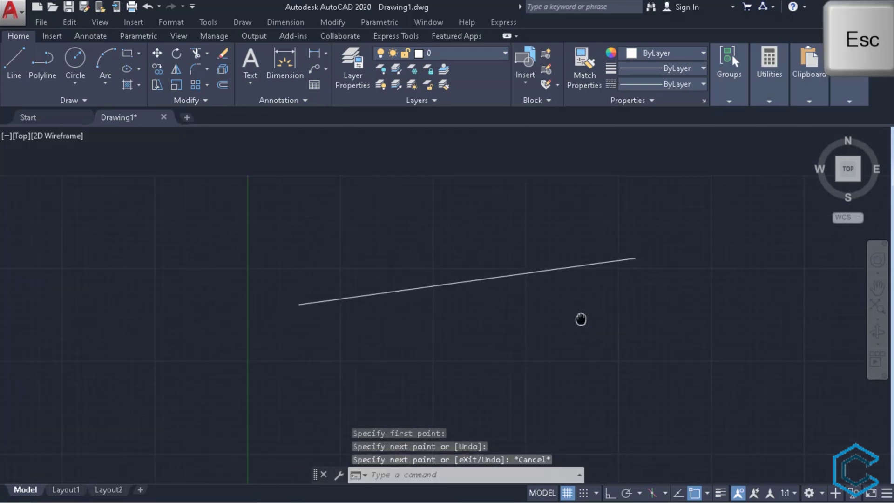
scroll(674, 222, "up", 2)
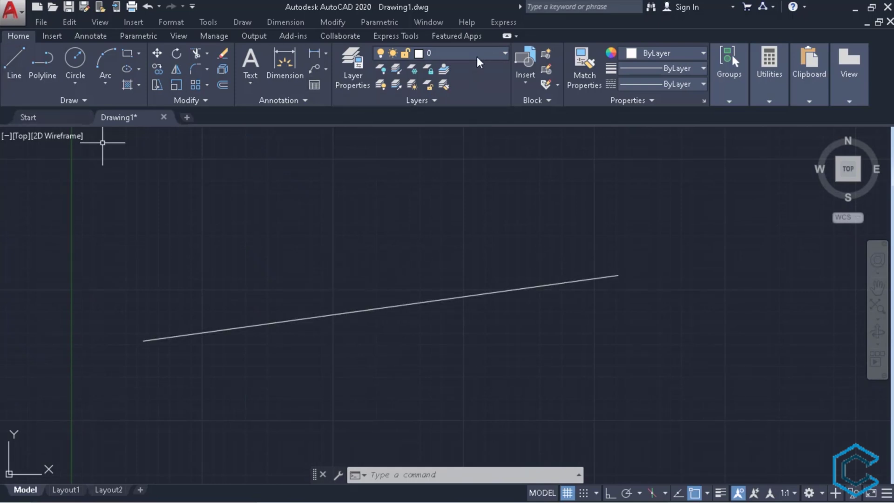
- Switch the current layer to DIMENSIONS from the Layers panel dropdown
left_click(506, 54)
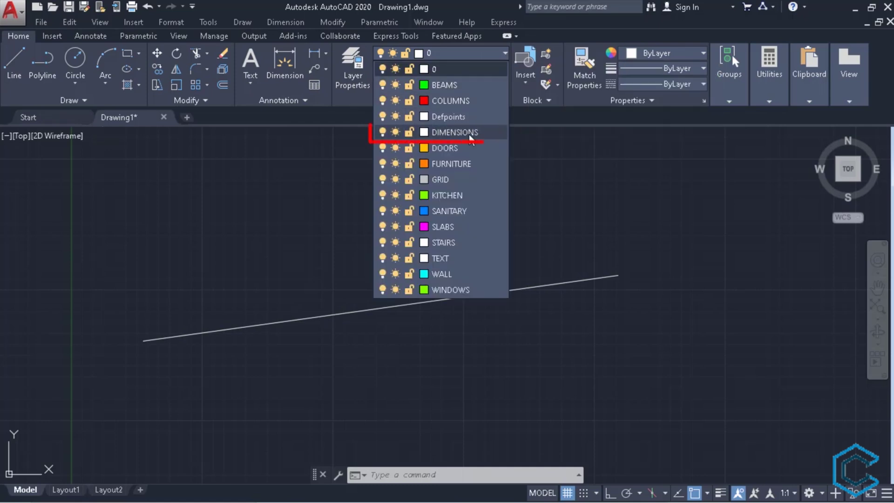
left_click(469, 134)
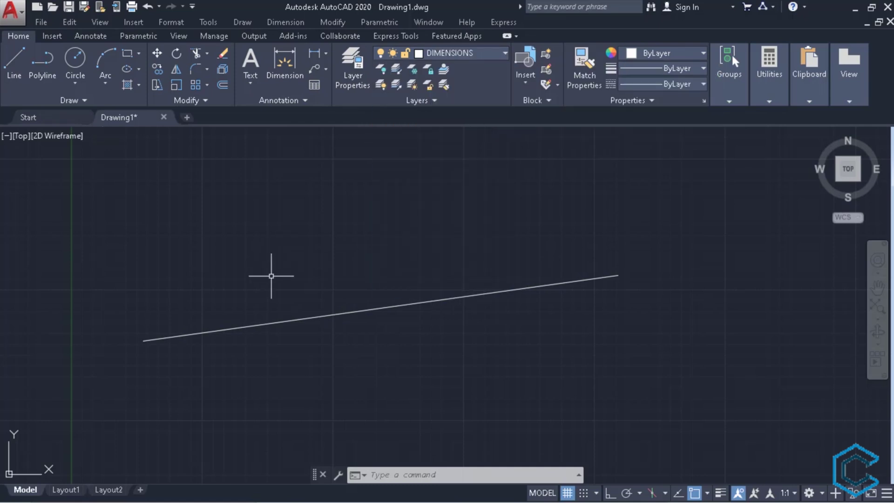
mouse_move(345, 281)
middle_mouse_down()
mouse_move(395, 275)
mouse_move(392, 283)
middle_mouse_up()
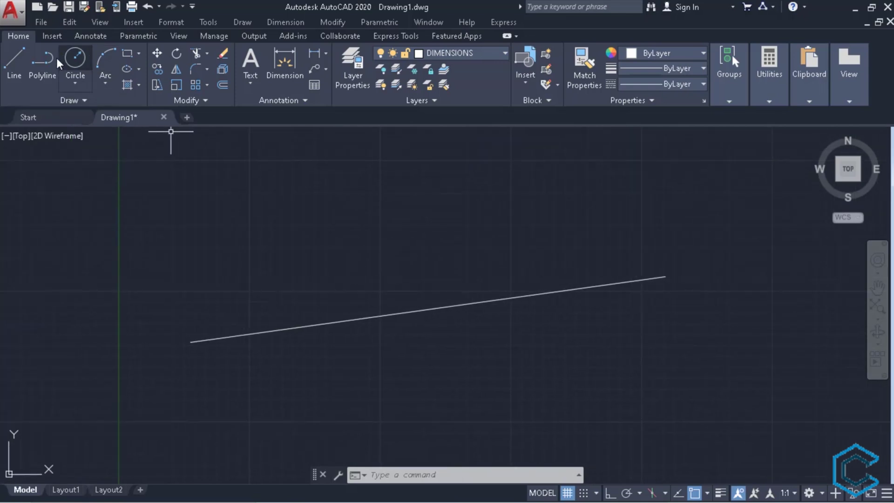
- Using DIM, place an aligned dimension between both endpoints of the sloped line
left_click(286, 70)
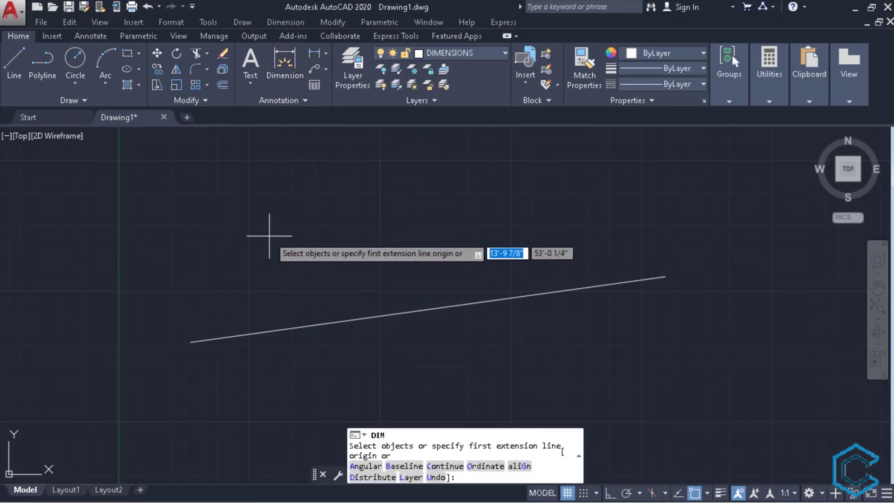
key("Escape")
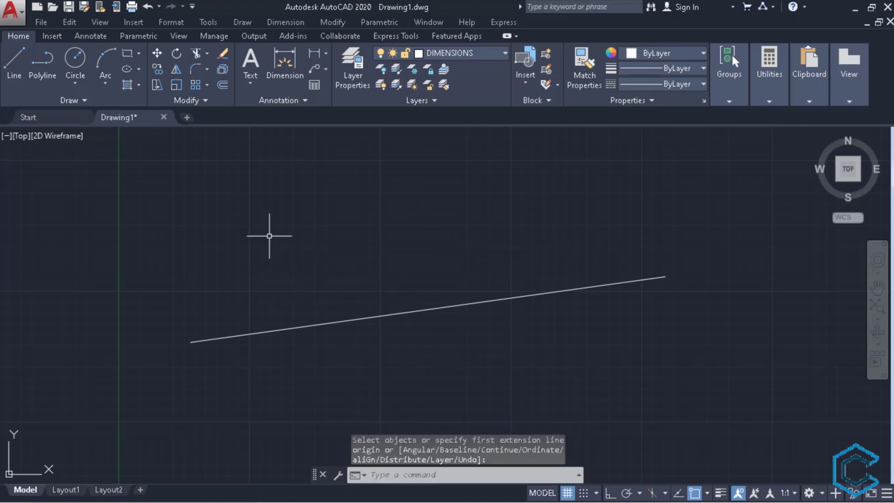
type("DIM")
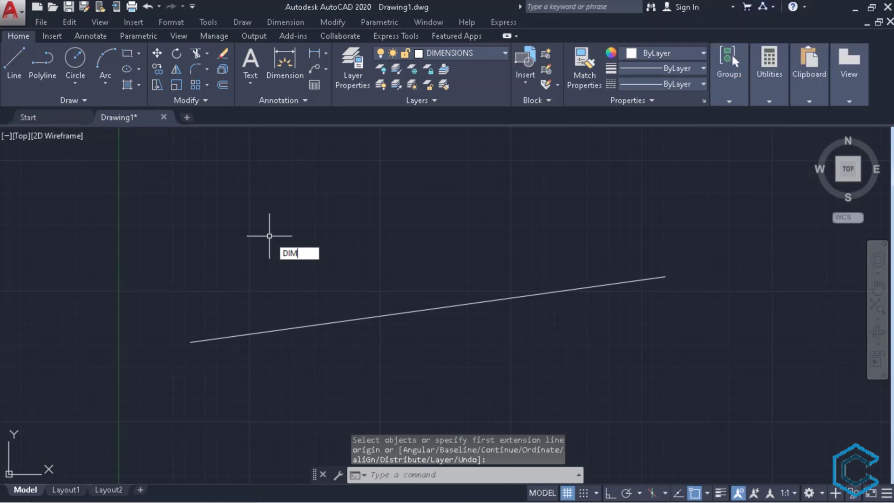
key("Return")
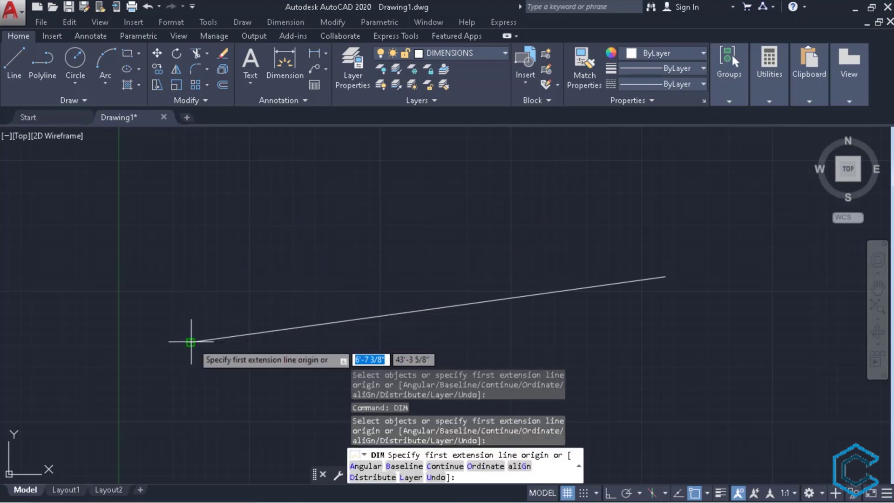
left_click(191, 342)
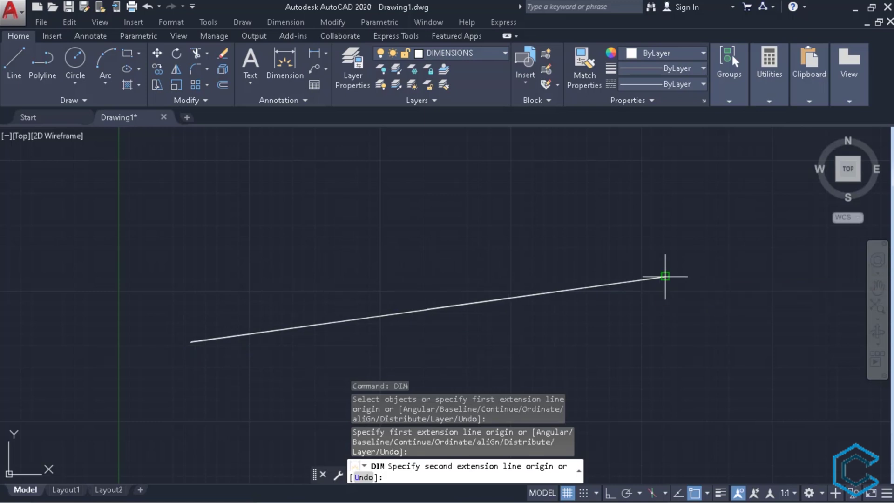
left_click(665, 276)
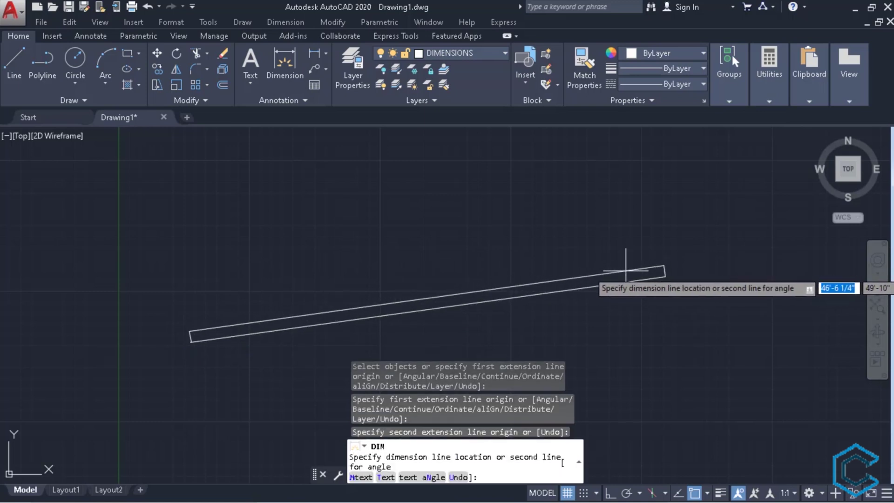
left_click(625, 270)
key("Escape")
scroll(300, 316, "up", 2)
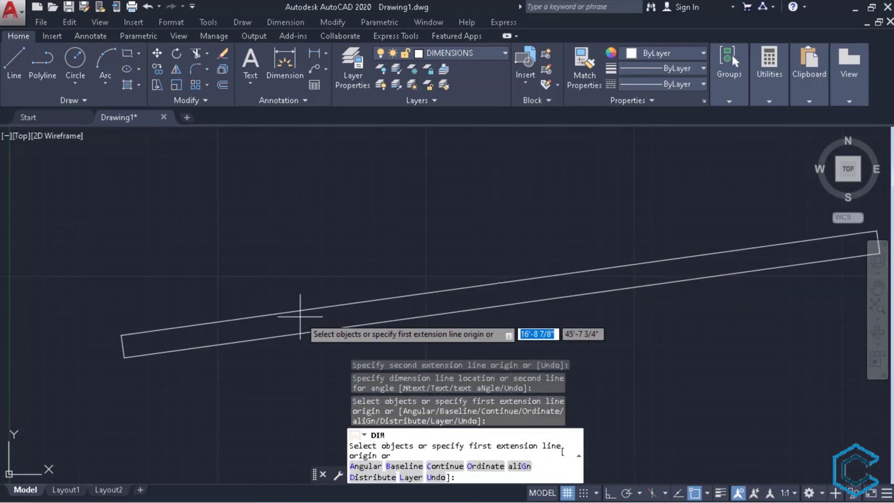
key("Return")
key("Escape")
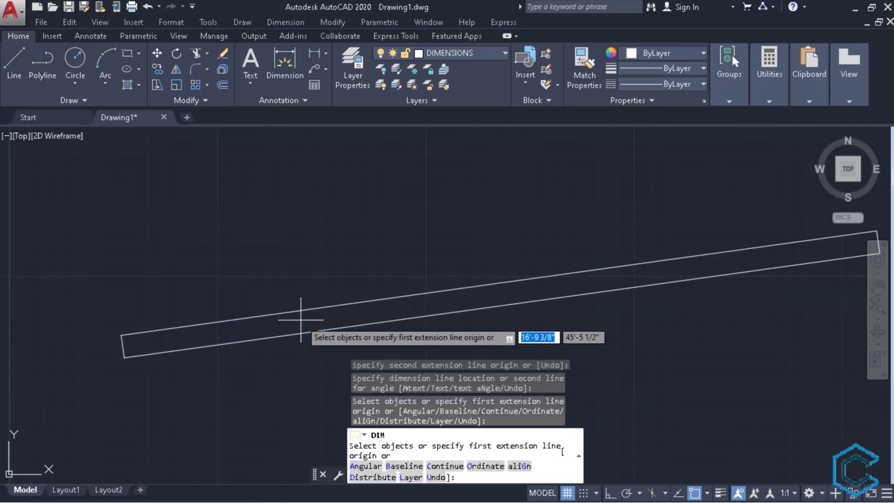
key("Escape")
scroll(158, 332, "up", 6)
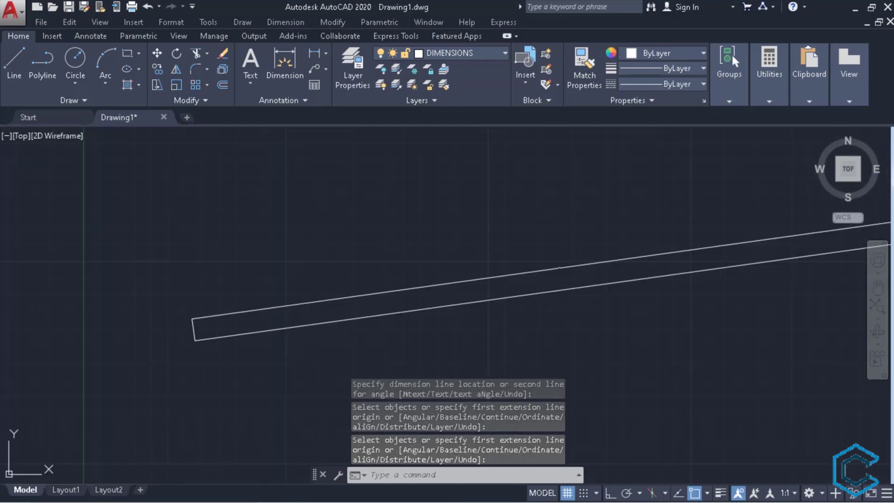
scroll(447, 303, "down", 4)
scroll(532, 303, "up", 3)
scroll(559, 243, "up", 2)
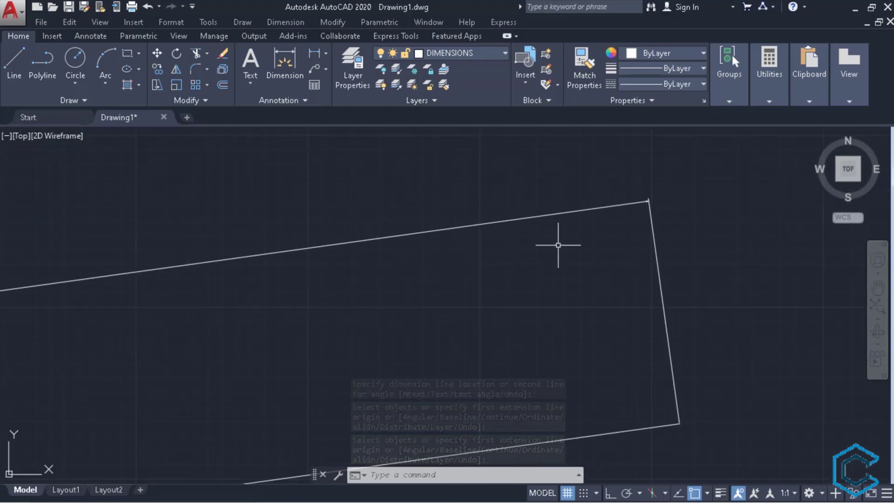
scroll(639, 194, "up", 2)
scroll(629, 235, "down", 4)
scroll(399, 305, "up", 2)
scroll(349, 309, "up", 3)
scroll(190, 307, "down", 3)
scroll(191, 317, "up", 5)
scroll(187, 299, "up", 2)
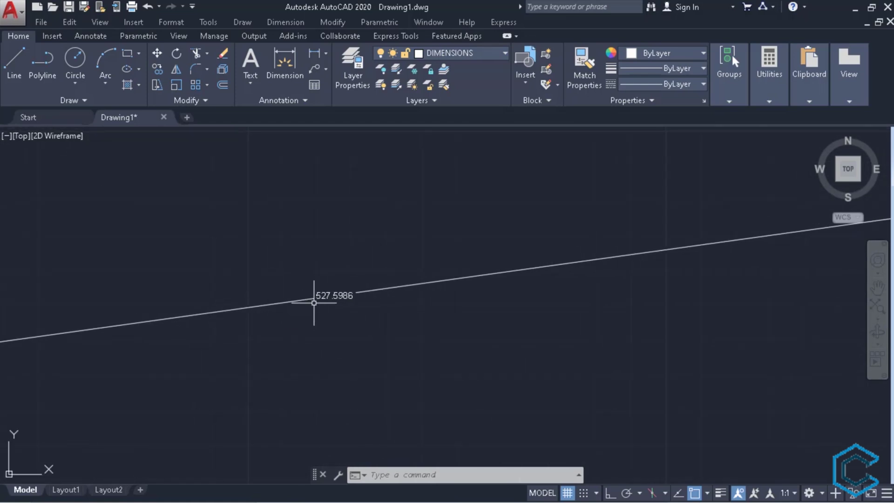
scroll(314, 303, "up", 3)
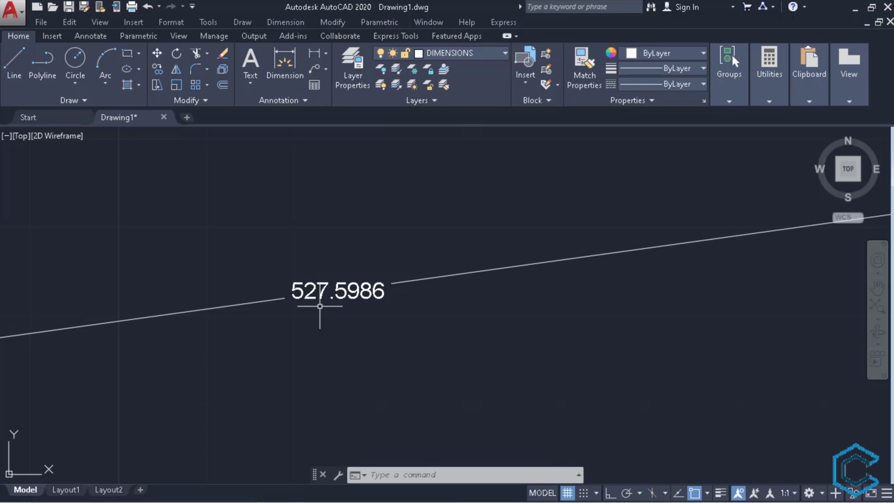
- Open the Dimension Style Manager from the Annotate tab and begin a new style from Standard
left_click(97, 36)
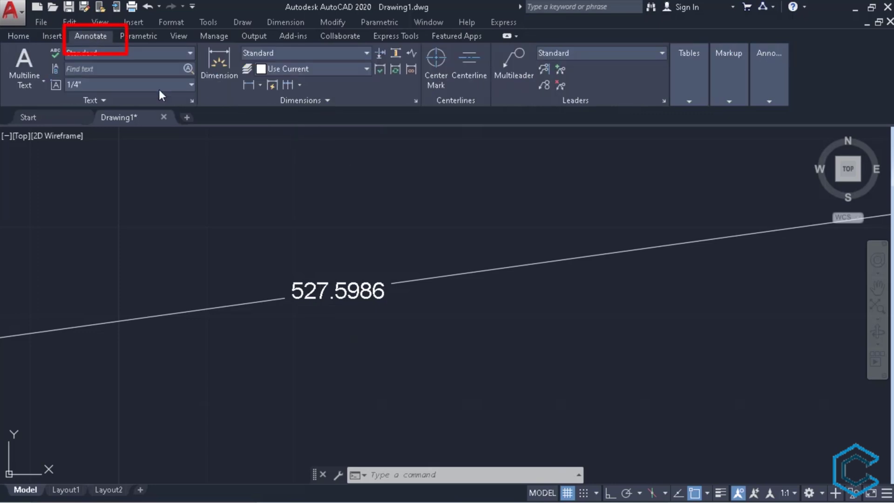
left_click(365, 53)
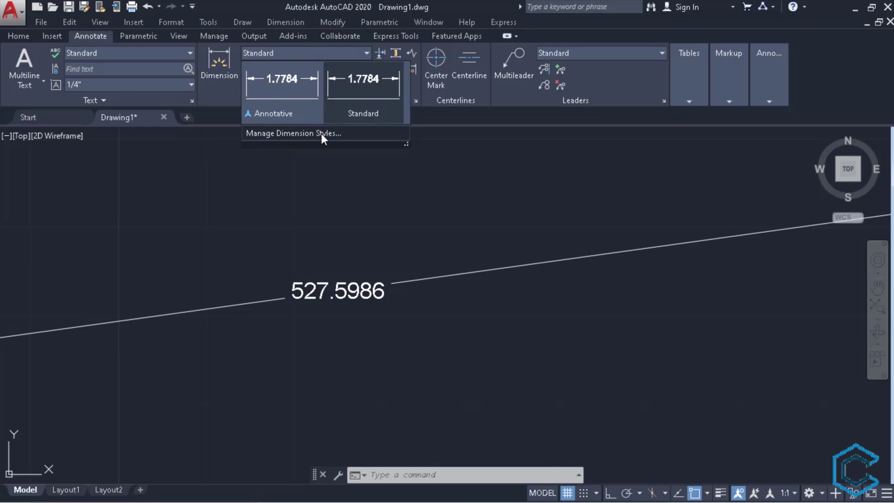
left_click(321, 133)
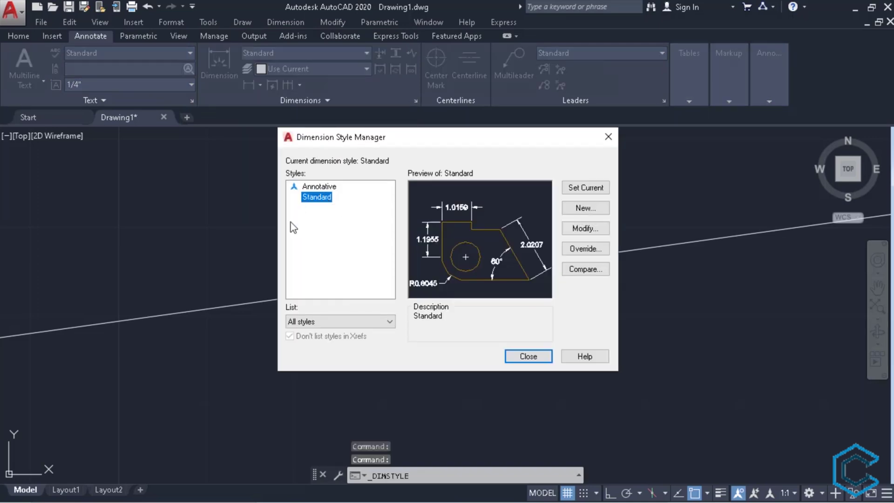
left_click(569, 209)
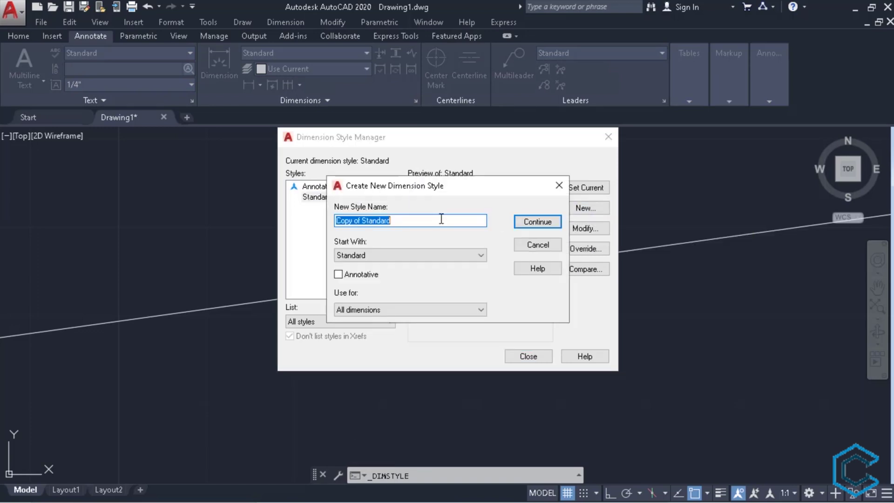
- Name the new Standard-based dimension style FEET RB and continue to its settings
type("FEET")
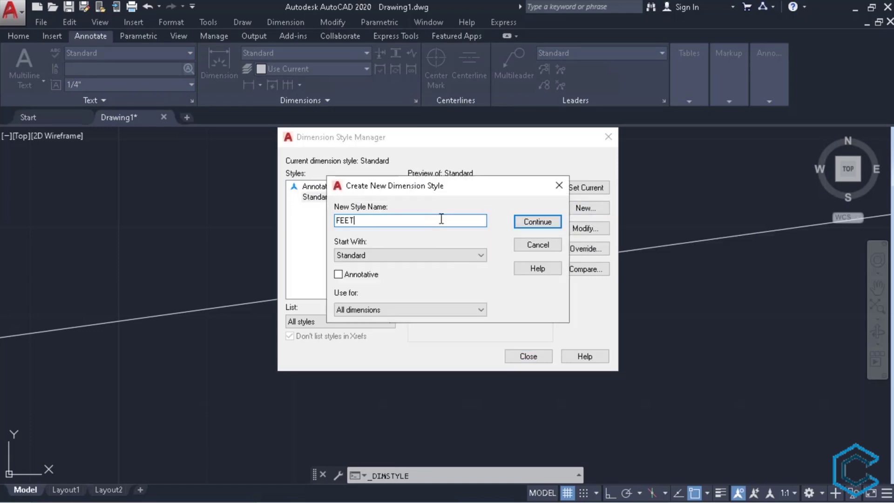
type(" RB")
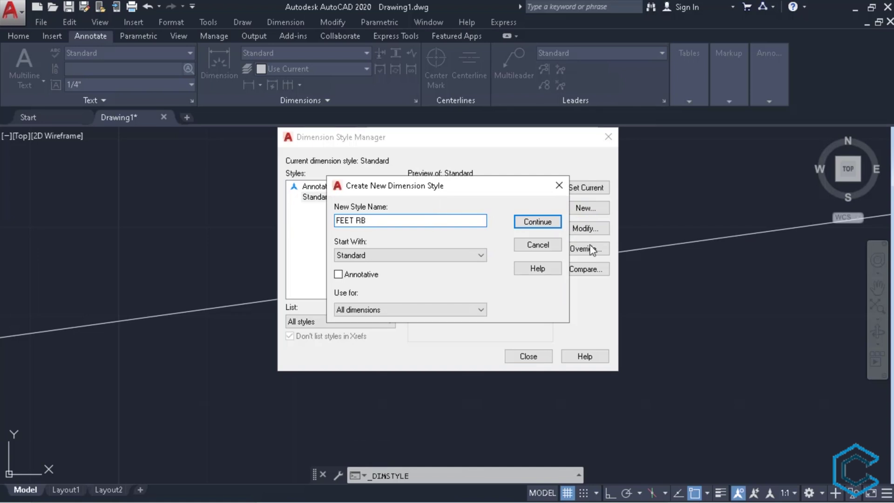
left_click(532, 223)
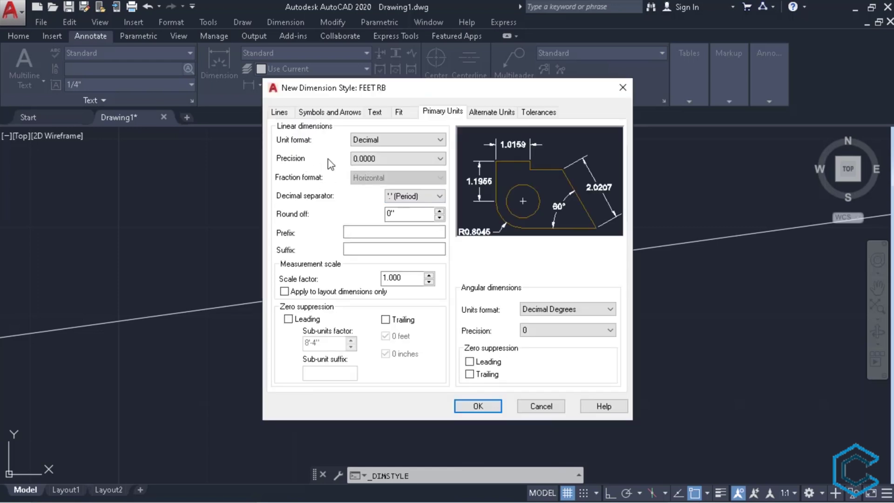
left_click(281, 112)
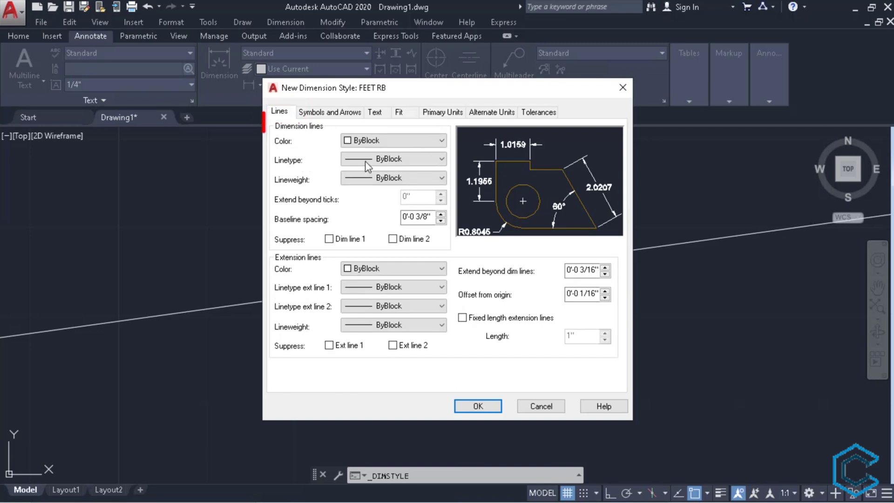
- Set the FEET RB dimension line colour to grey index colour 253
left_click(416, 142)
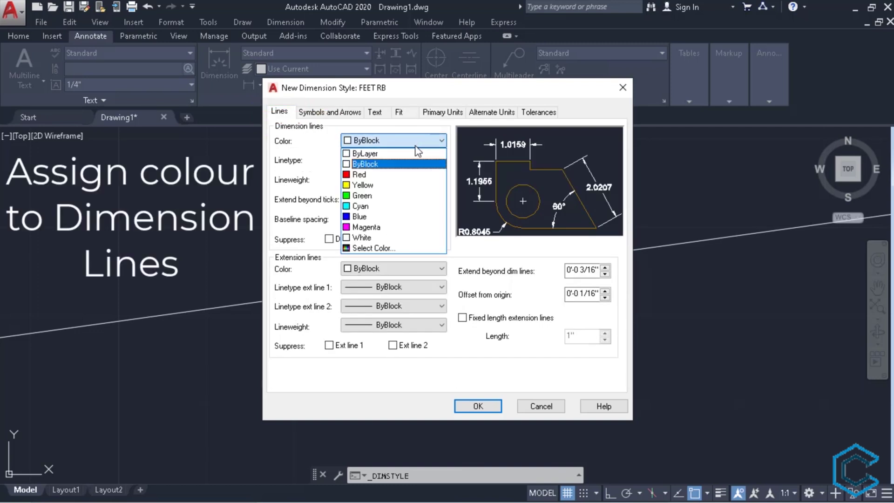
left_click(393, 252)
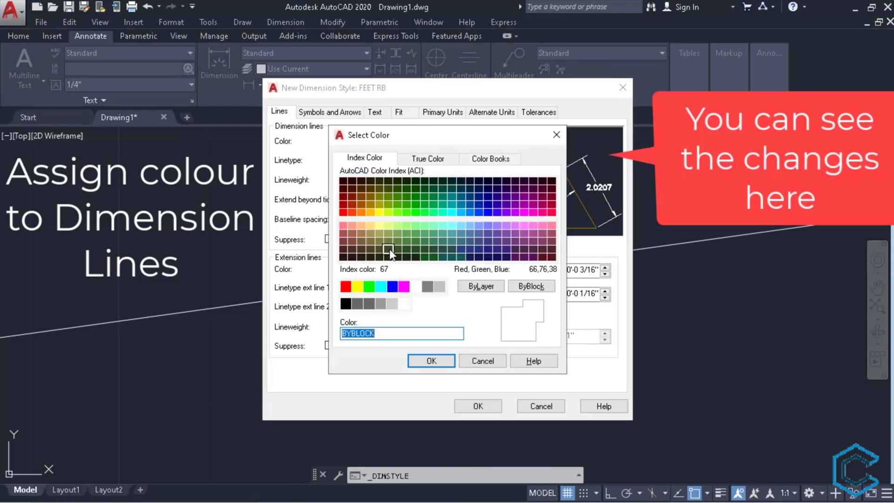
left_click(384, 302)
left_click(426, 361)
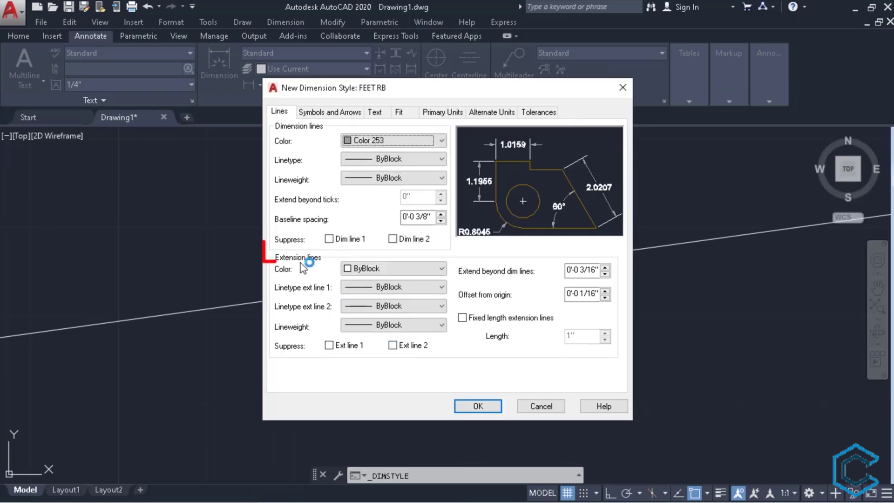
- Set the FEET RB extension line colour to grey index colour 253 as well
left_click(398, 272)
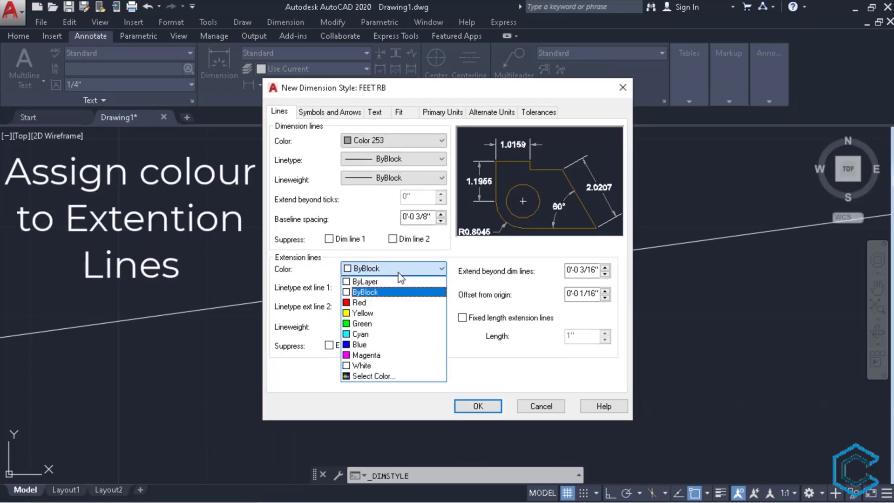
left_click(395, 374)
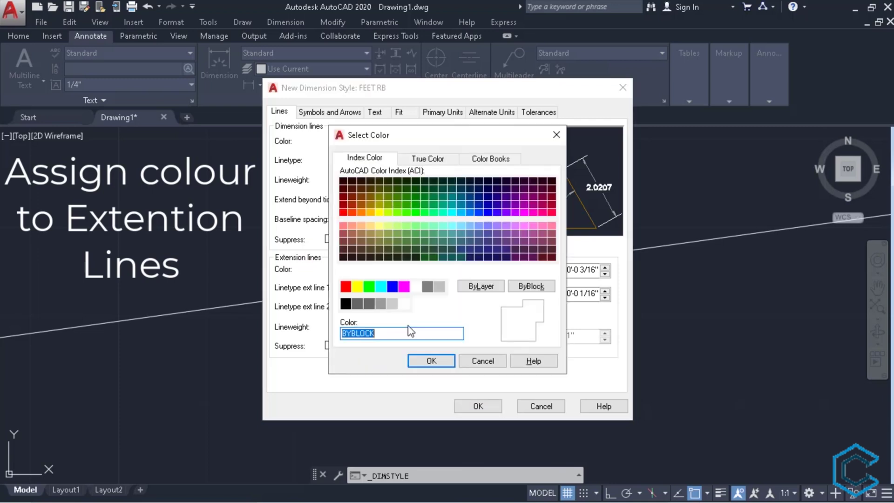
left_click(381, 303)
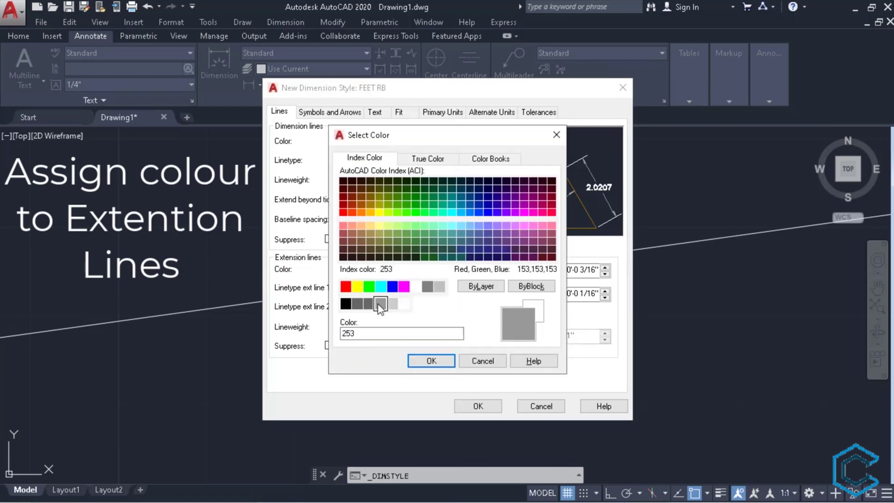
left_click(419, 362)
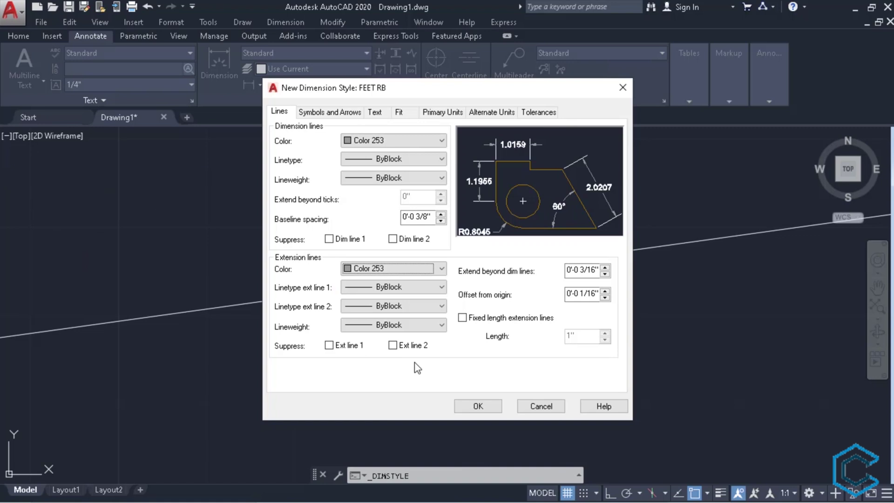
left_click(327, 115)
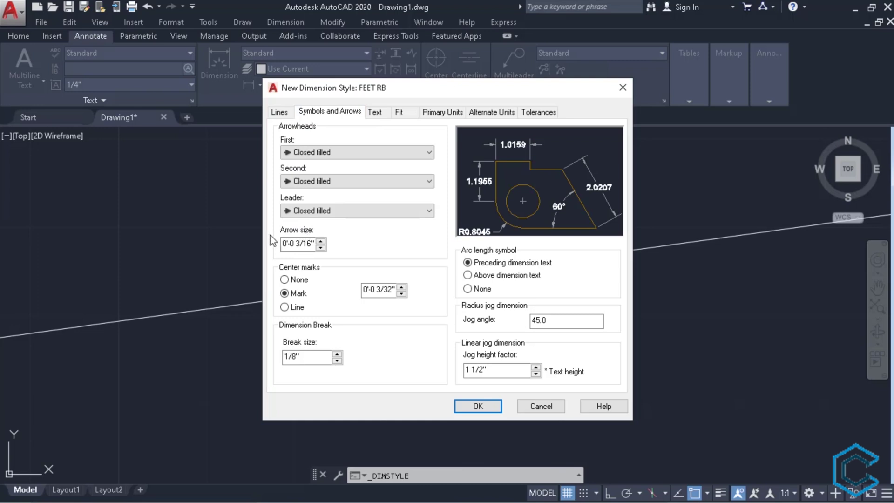
- Change the FEET RB arrow size to 2"
left_click_drag(284, 243, 357, 245)
type("2")
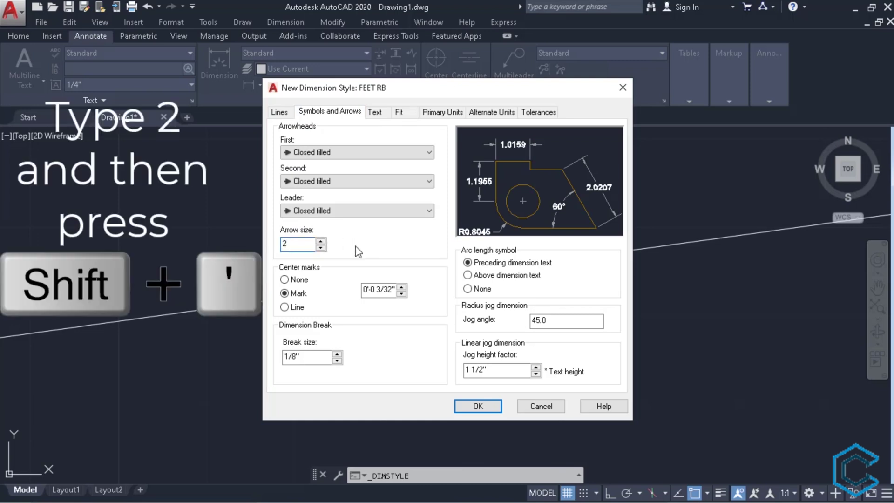
type("'")
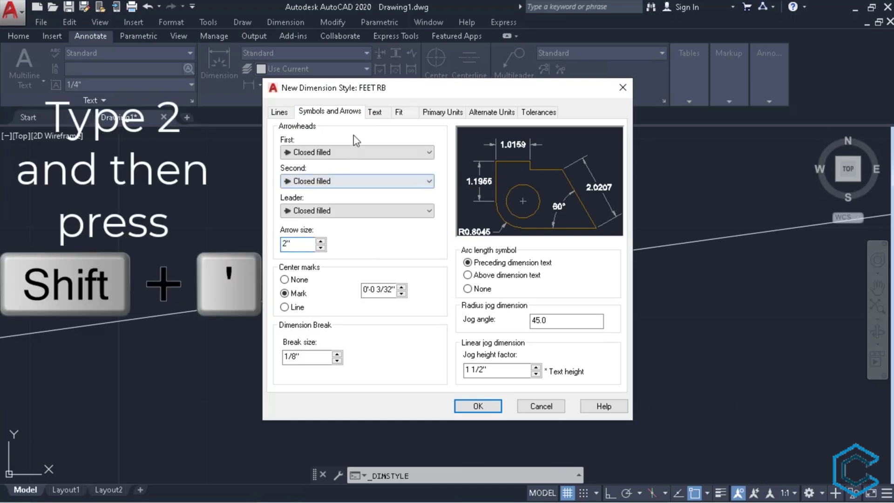
left_click(375, 112)
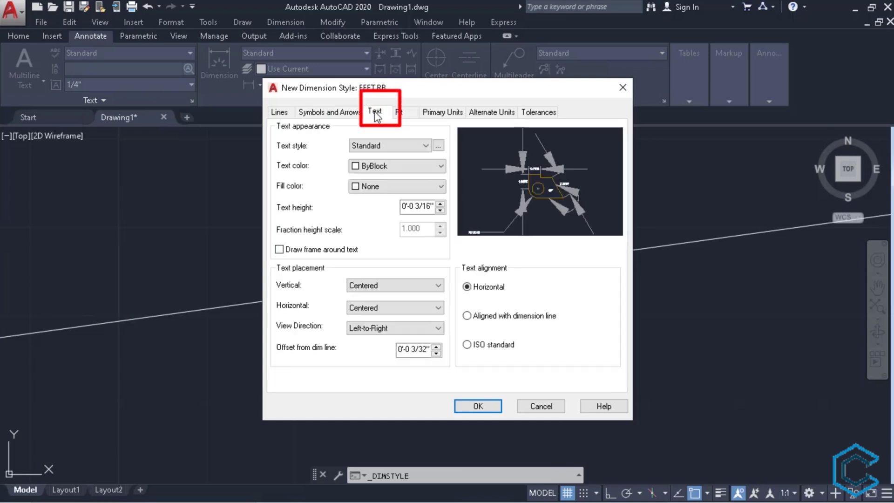
- Set the FEET RB dimension text colour to index colour 140
left_click(390, 167)
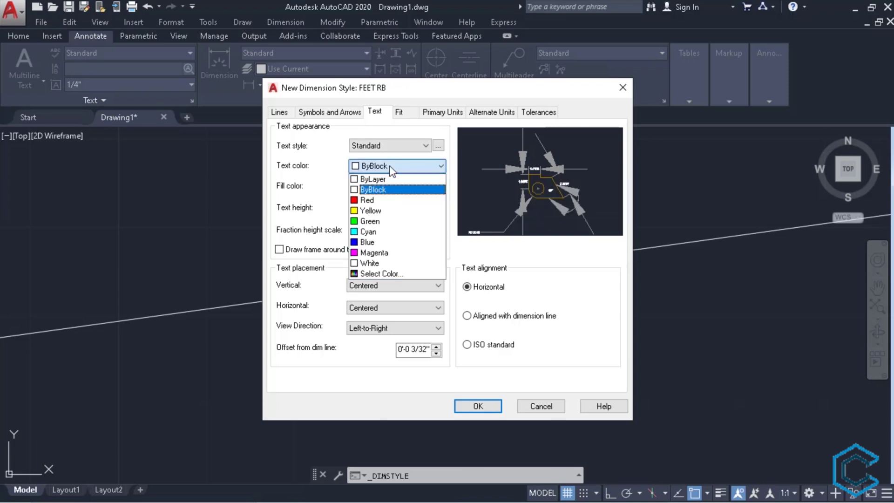
left_click(383, 274)
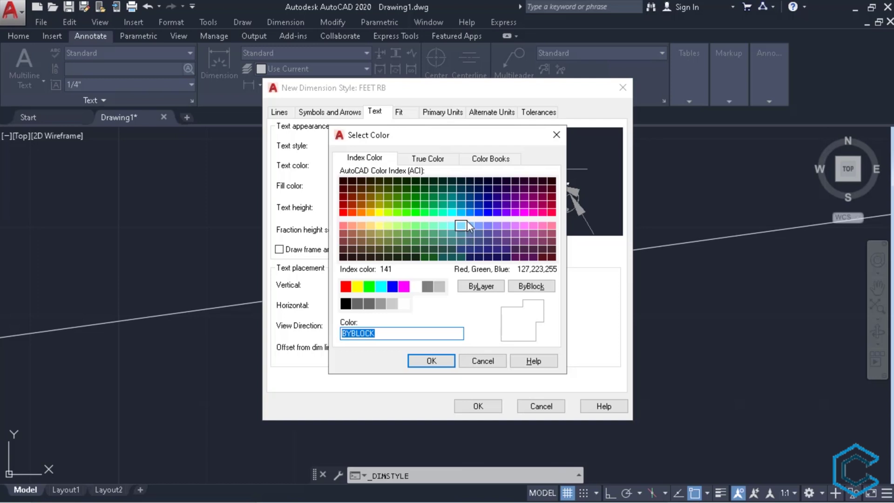
left_click(463, 213)
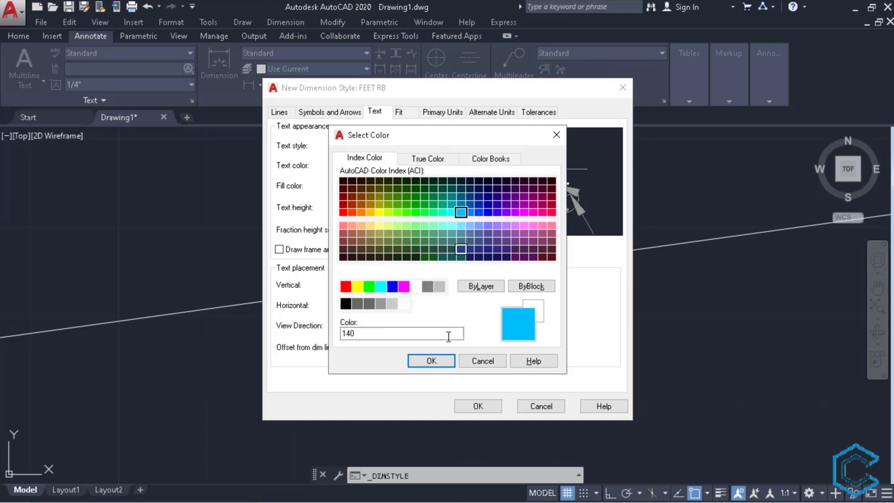
left_click(444, 361)
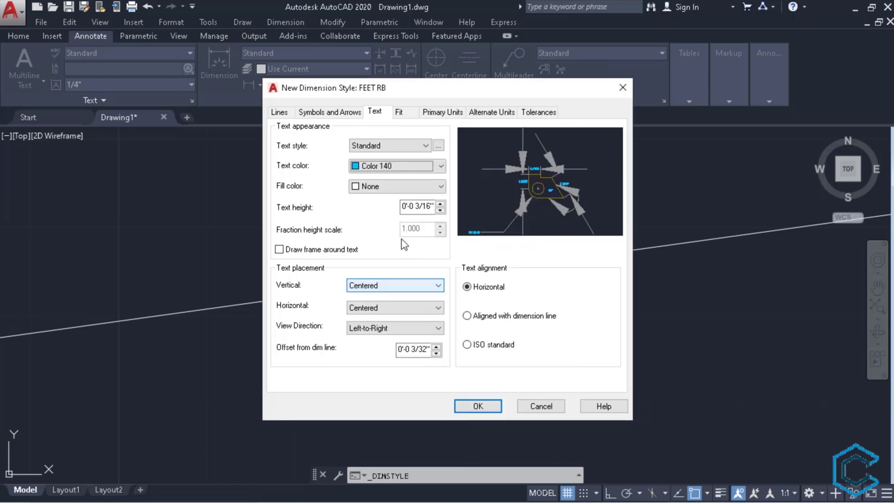
- Set the FEET RB dimension text height to 6"
left_click(408, 207)
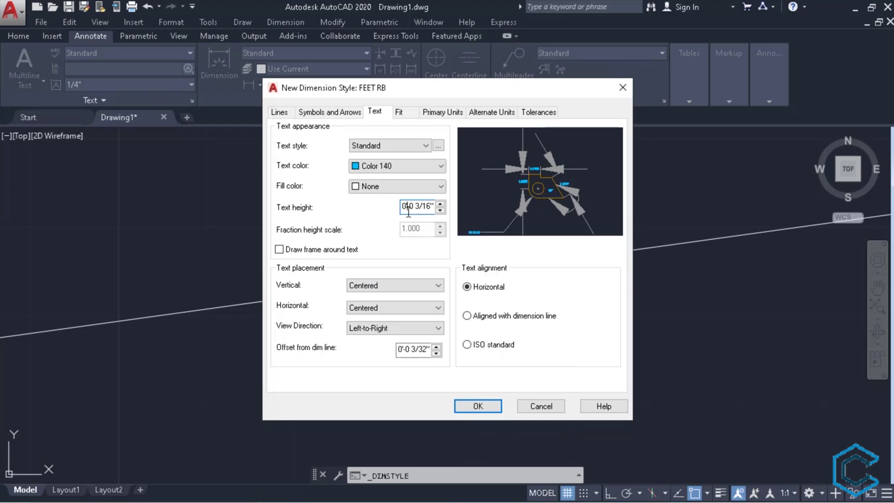
left_click_drag(418, 209, 449, 208)
type("5")
key("BackSpace")
key("BackSpace")
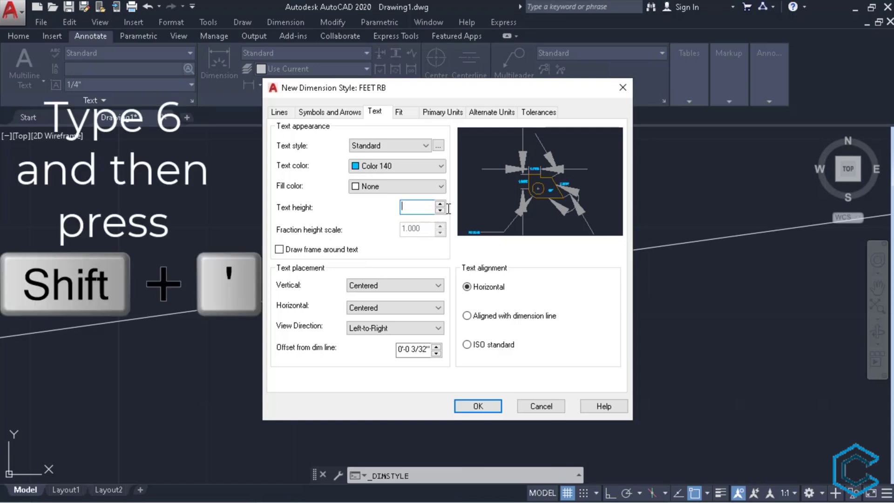
type("6\"")
left_click(441, 113)
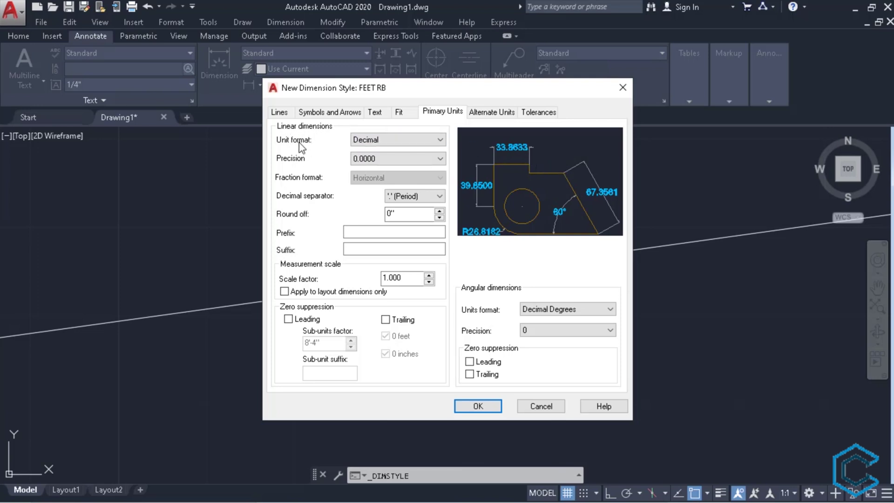
- Set FEET RB linear units to Architectural with 0'-0 1/8" precision and confirm the style
left_click(392, 142)
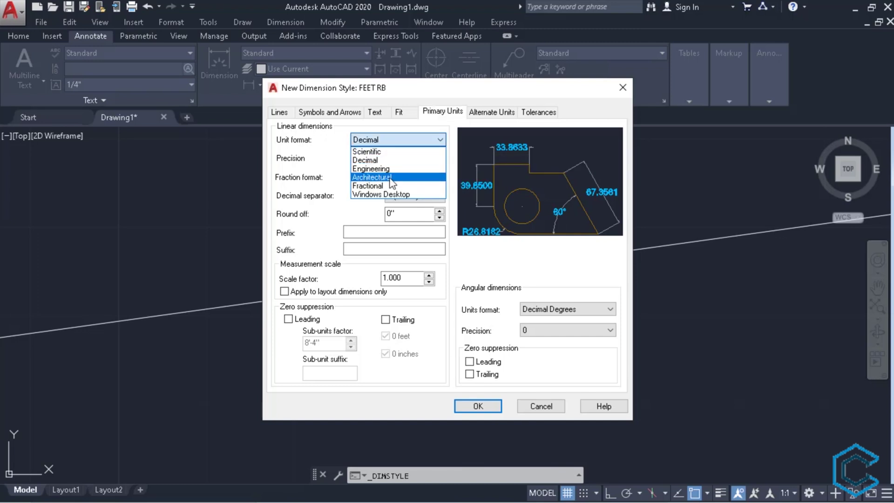
left_click(390, 178)
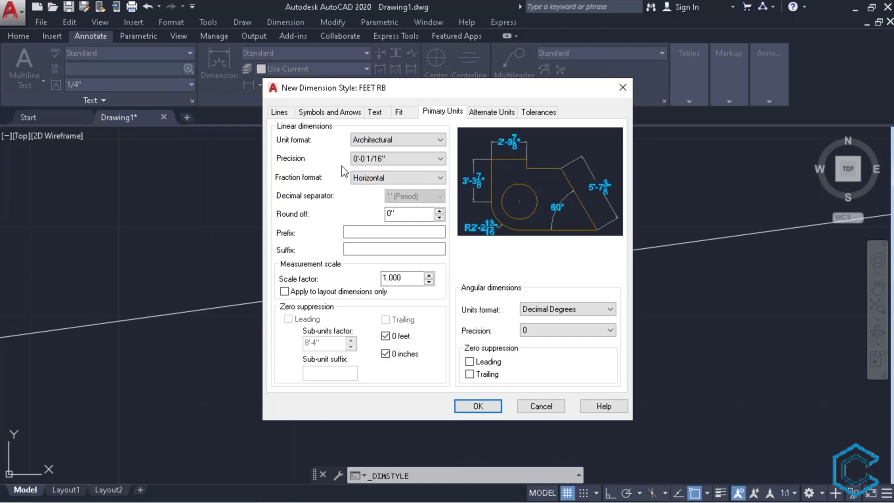
left_click(378, 159)
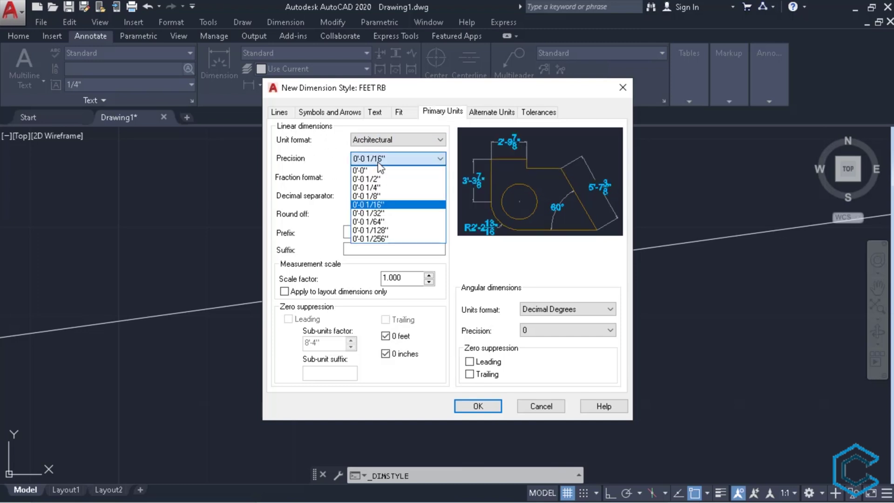
left_click(383, 196)
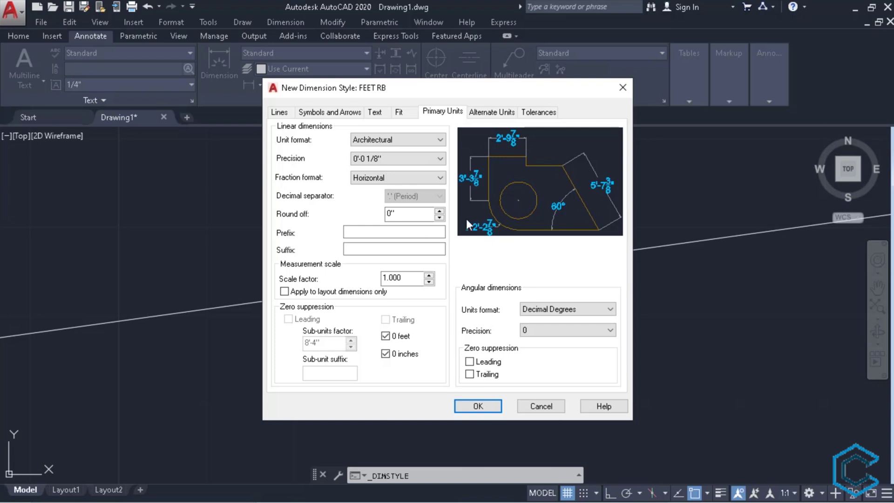
left_click(469, 407)
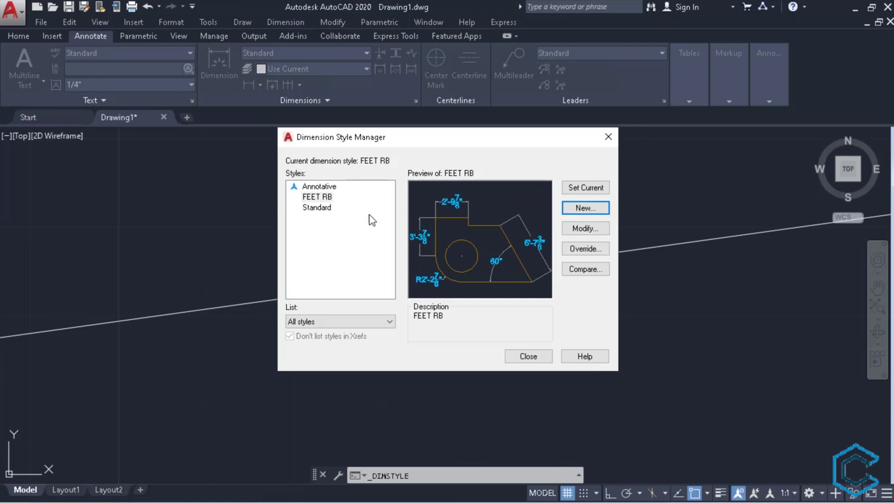
- Select FEET RB in the Dimension Style Manager and close the manager
left_click(325, 198)
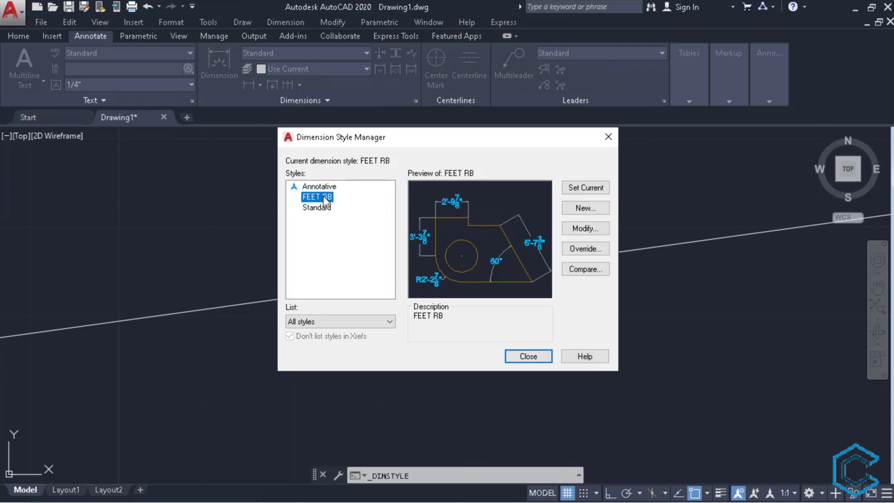
left_click(528, 357)
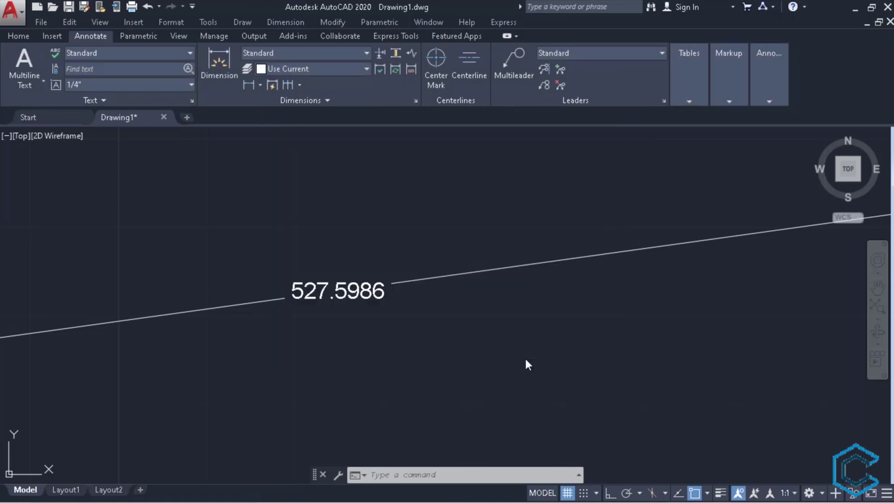
scroll(465, 350, "down", 4)
scroll(480, 291, "down", 3)
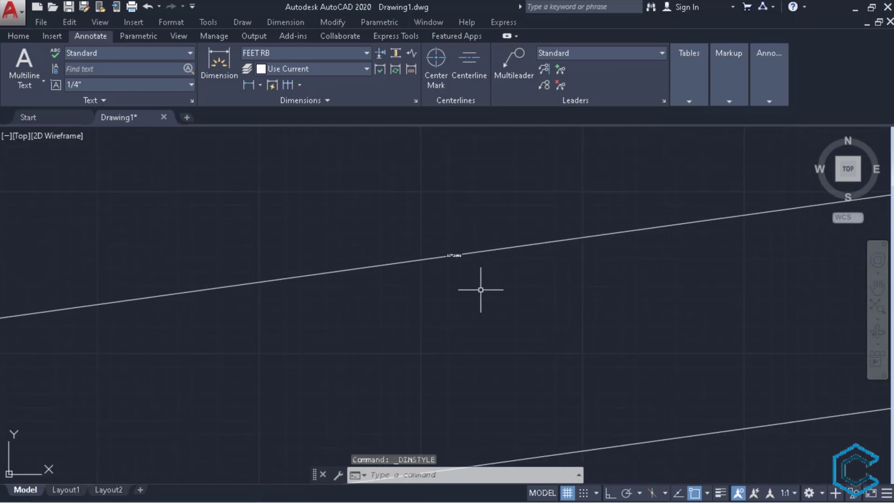
scroll(536, 306, "up", 4)
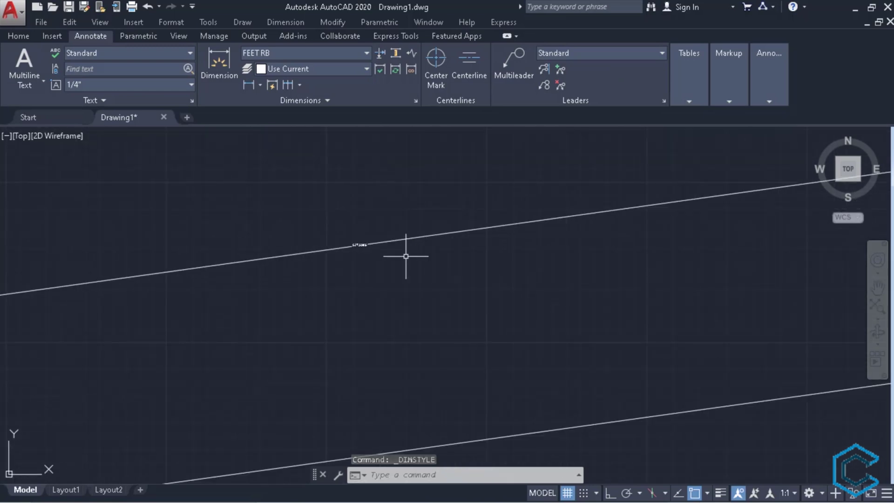
- Apply FEET RB to the upper sloped line's dimension so it reads 43'-11 5/8"
left_click(382, 243)
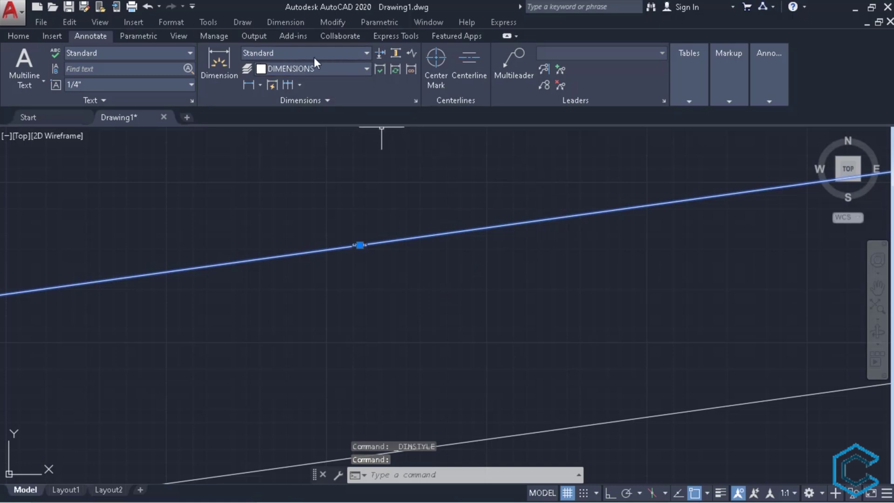
left_click(366, 54)
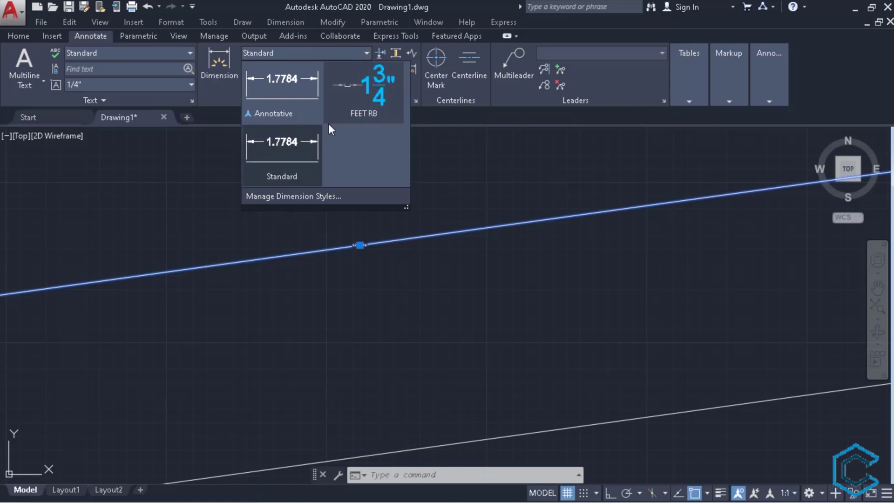
left_click(374, 113)
scroll(380, 251, "down", 8)
scroll(409, 299, "down", 4)
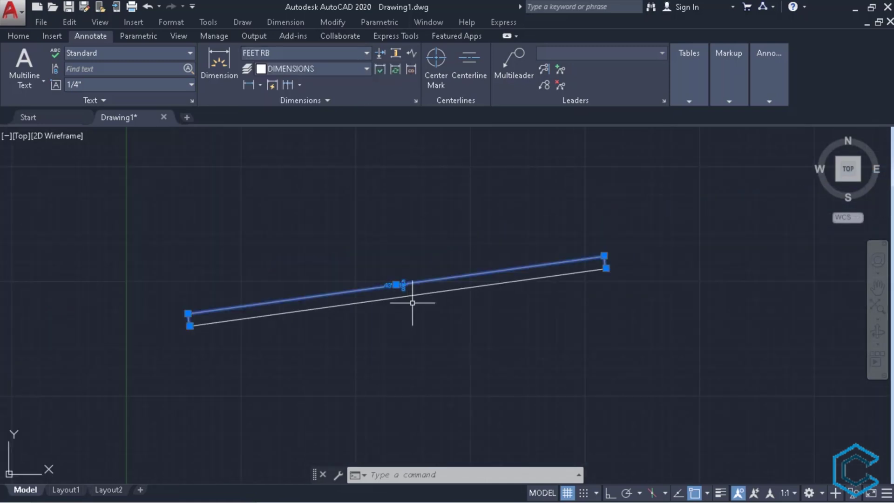
scroll(242, 305, "up", 2)
key("Escape")
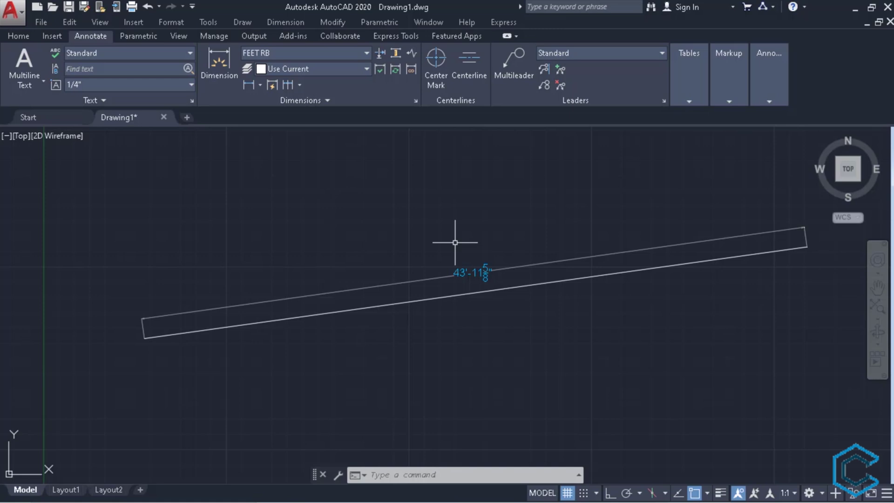
- Save as drawing template 'My architectural unit system feet.dwt', replacing the existing file
left_click(23, 13)
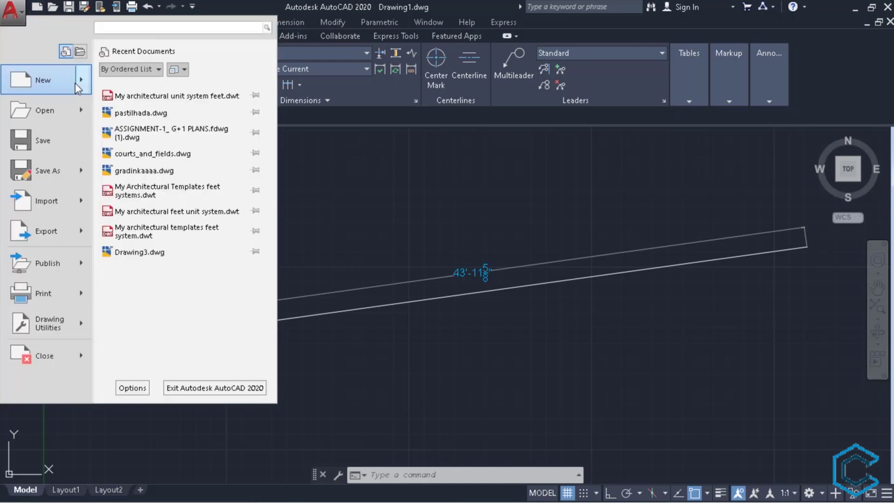
mouse_move(80, 172)
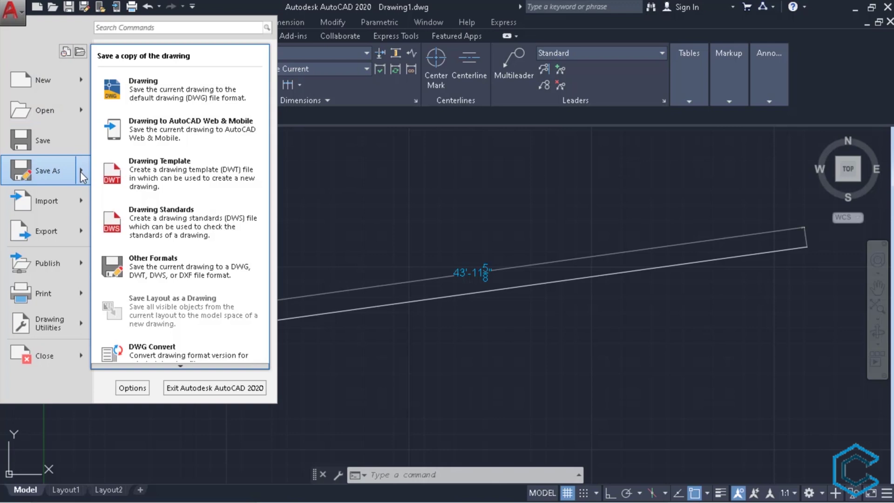
left_click(191, 169)
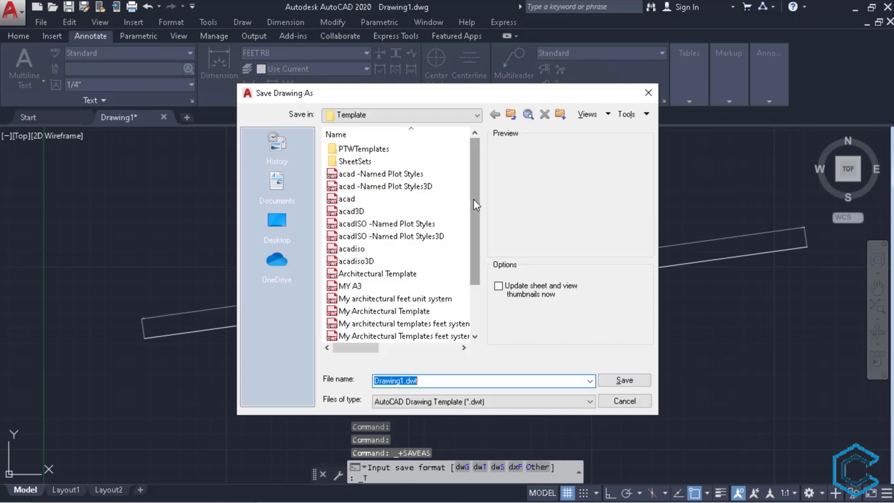
left_click_drag(473, 199, 474, 244)
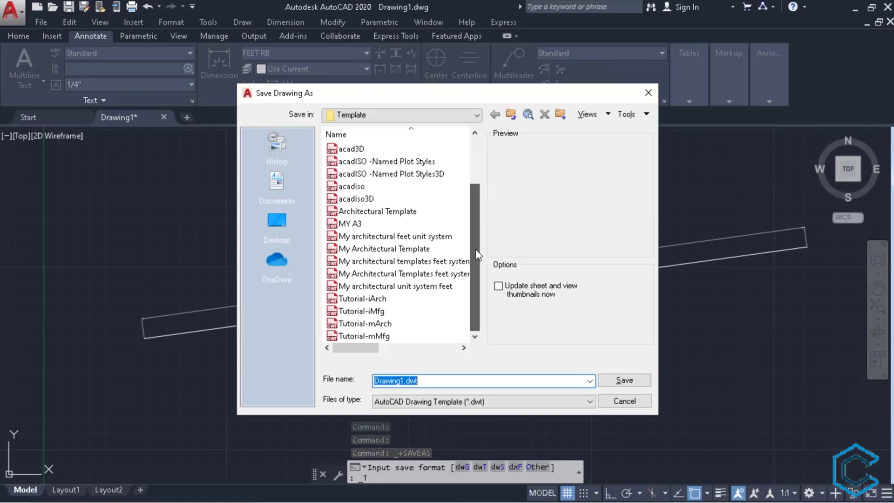
left_click(409, 293)
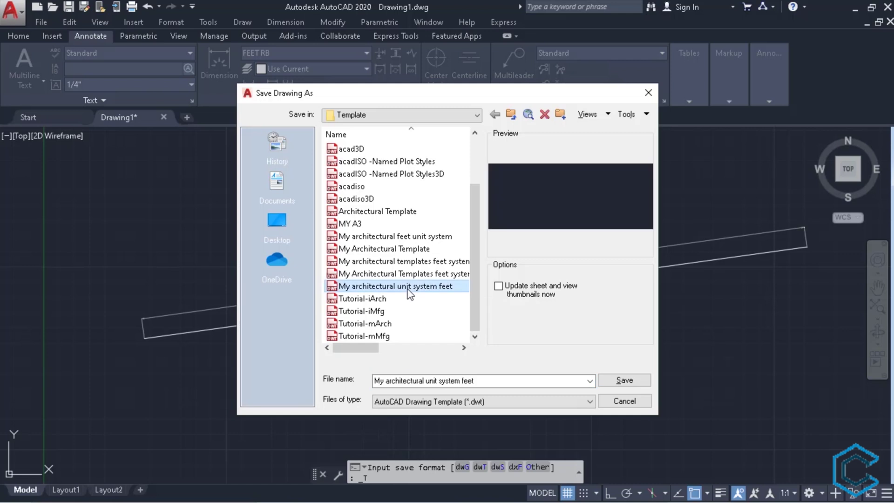
left_click(633, 381)
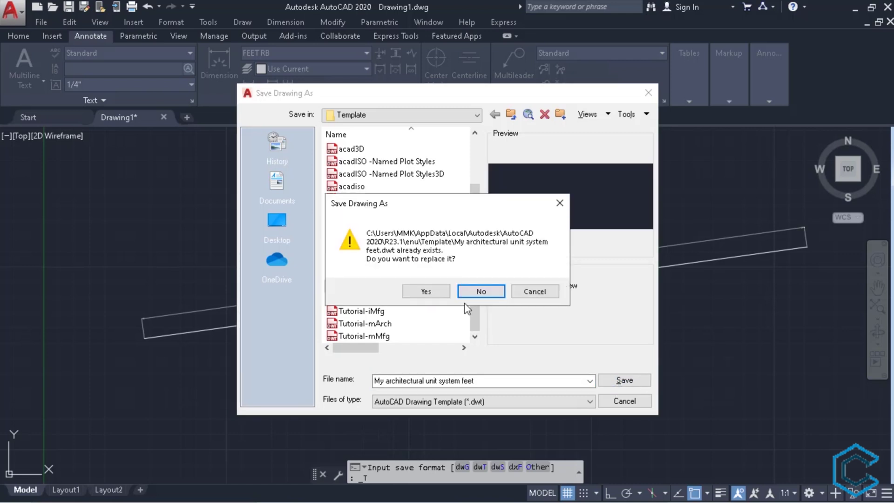
left_click(441, 296)
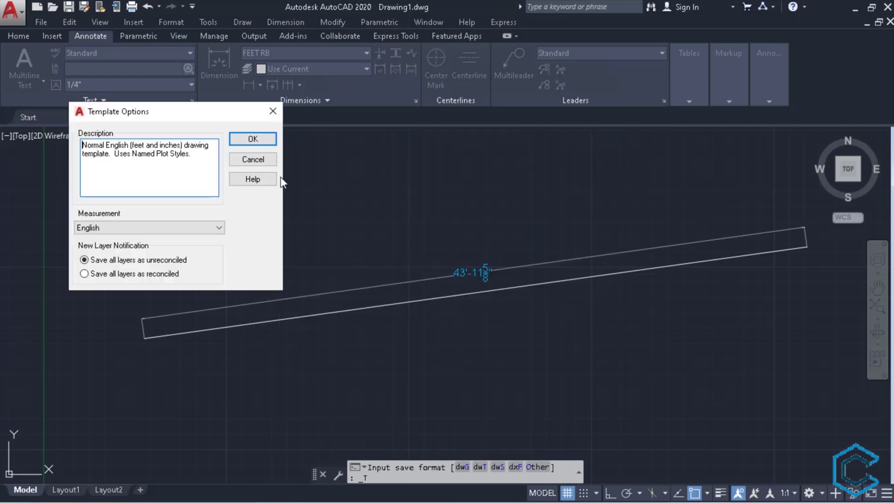
left_click(255, 138)
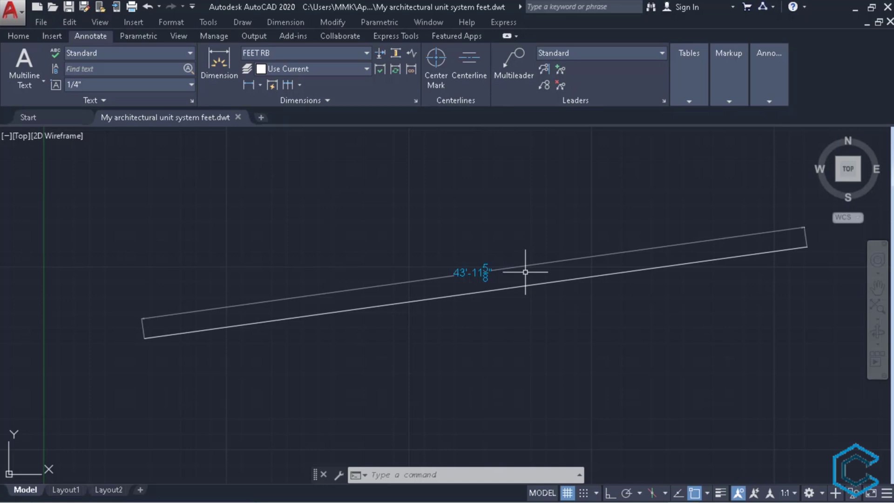
- On layer 0, draw a sloped line above the rectangle
left_click(16, 37)
left_click(16, 70)
scroll(234, 252, "down", 2)
middle_click_drag(234, 252, 290, 343)
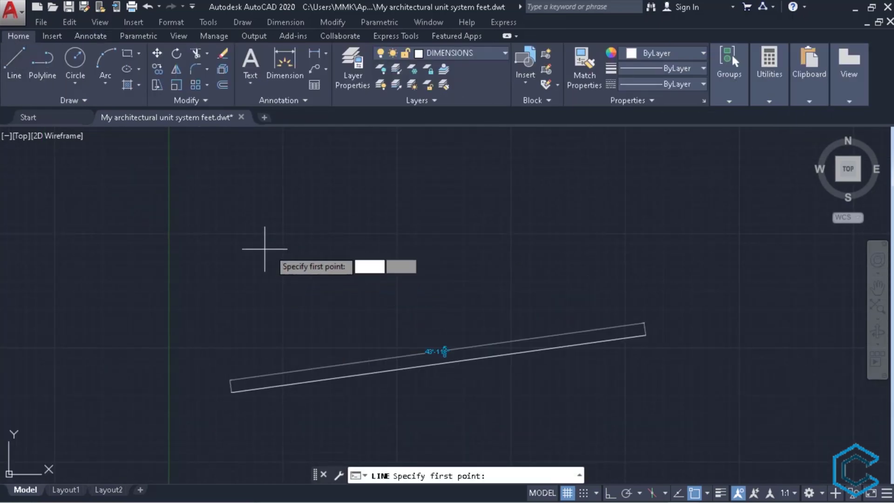
left_click(504, 54)
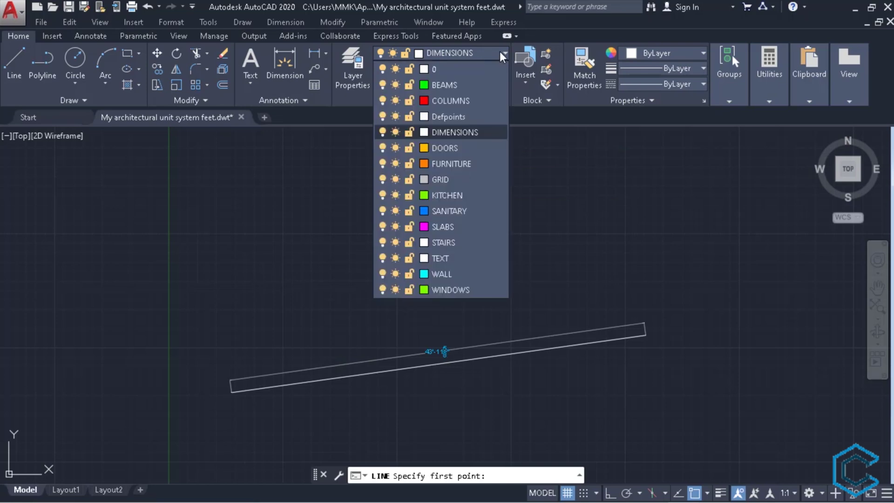
left_click(455, 74)
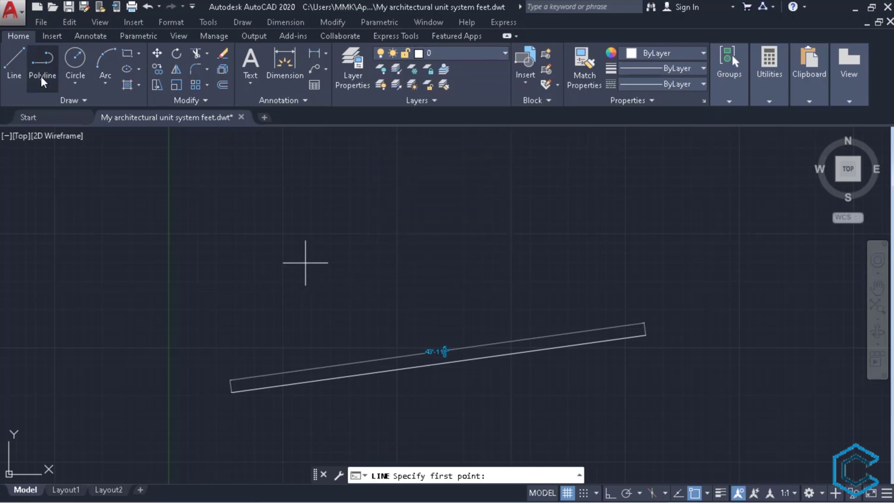
left_click(251, 253)
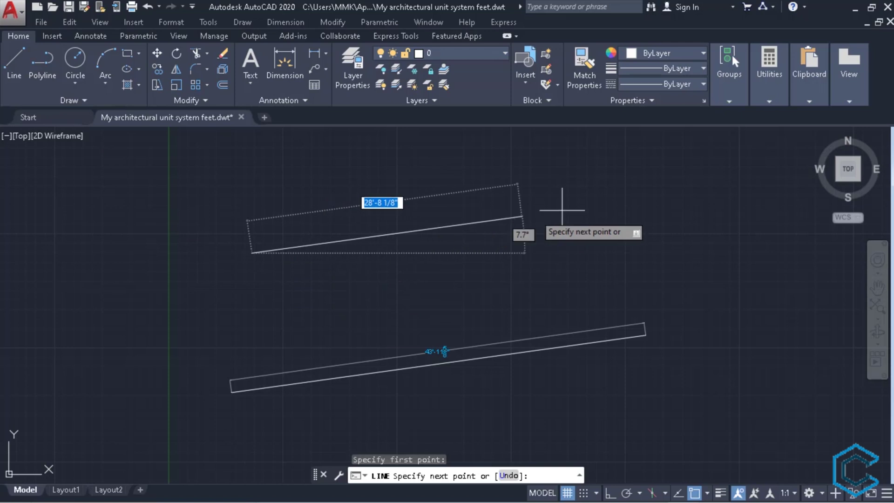
left_click(666, 186)
mouse_move(661, 238)
middle_mouse_down()
mouse_move(635, 313)
mouse_move(573, 359)
middle_mouse_up()
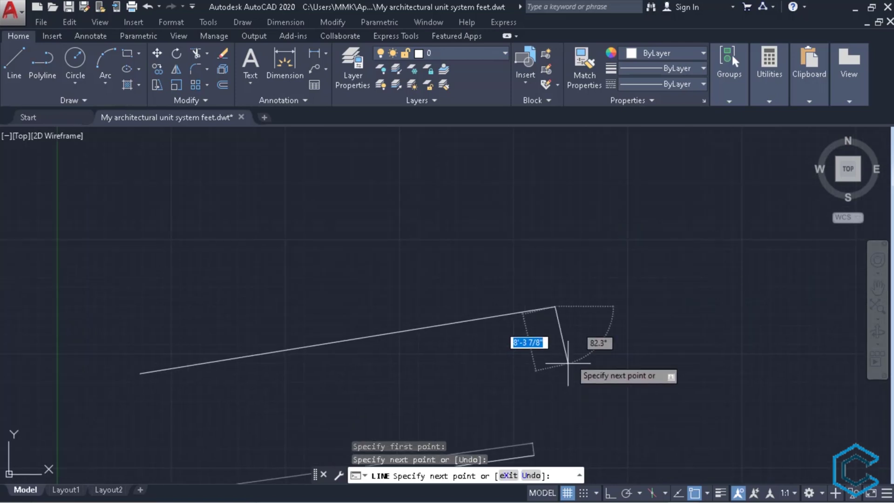
key("Escape")
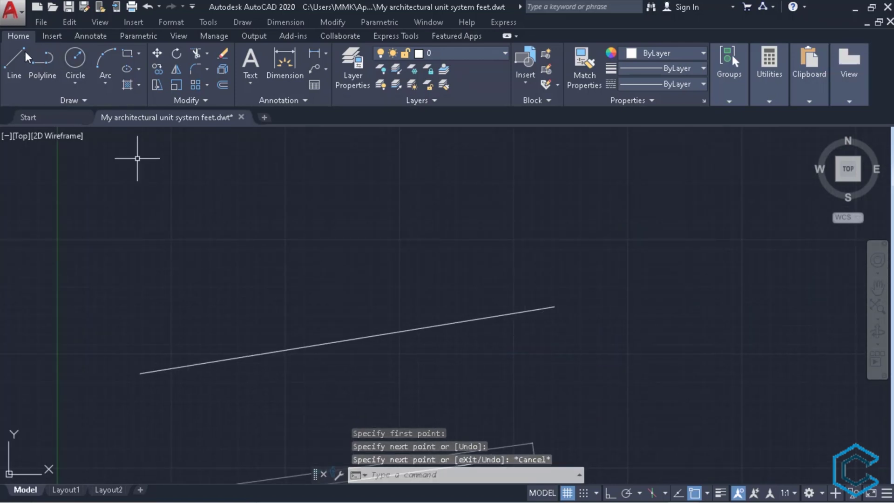
- Draw a second sloped line rising from lower left to upper right
left_click(19, 63)
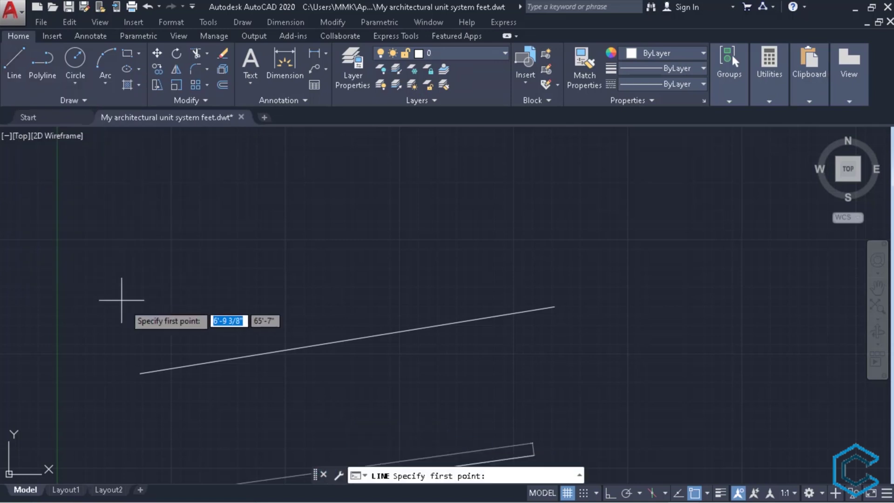
left_click(112, 263)
left_click(538, 211)
key("Escape")
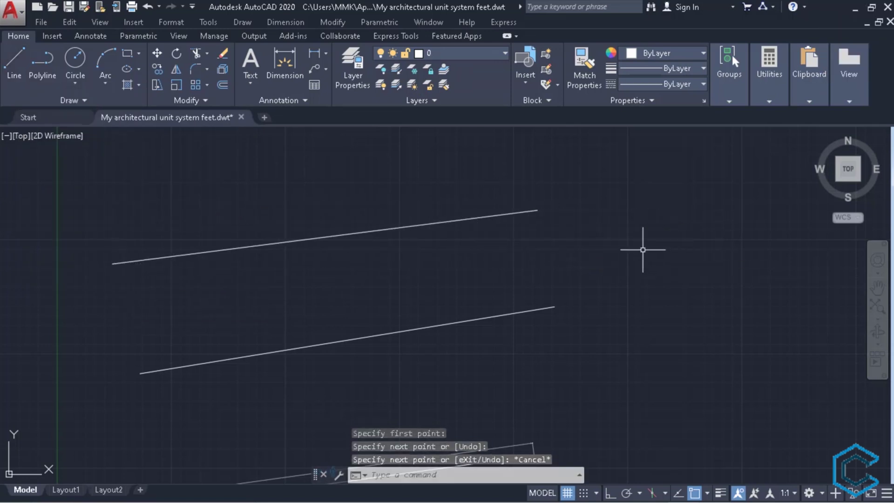
- With Standard current, dimension the upper new sloped line between its two endpoints
left_click(97, 37)
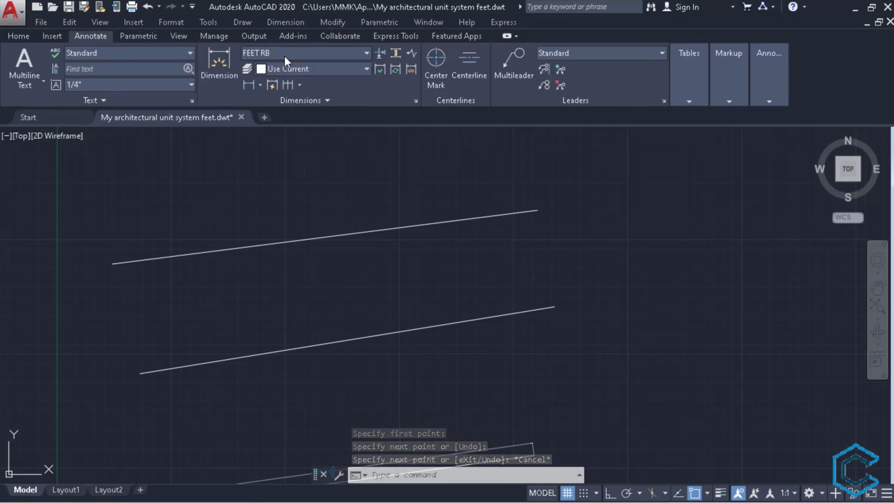
left_click(362, 54)
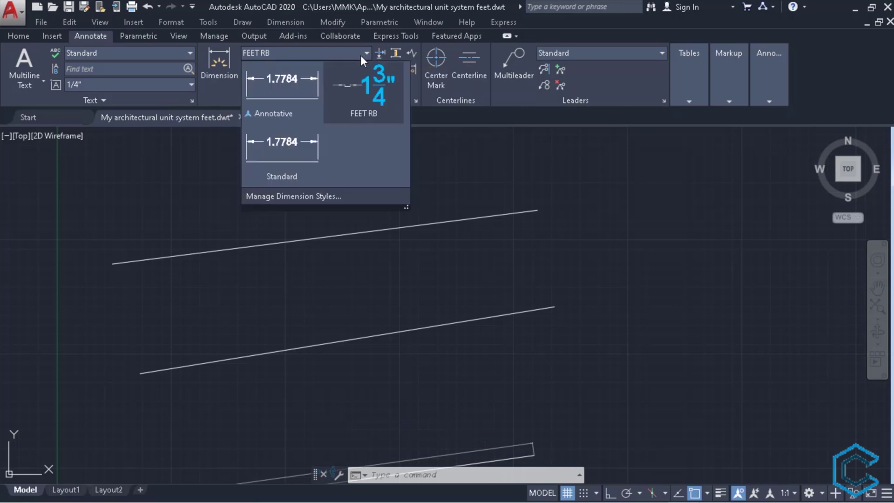
left_click(296, 160)
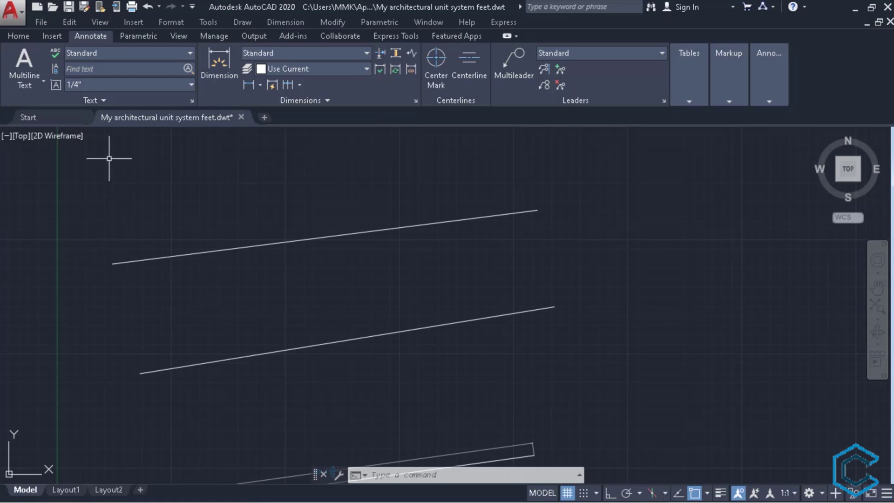
left_click(220, 68)
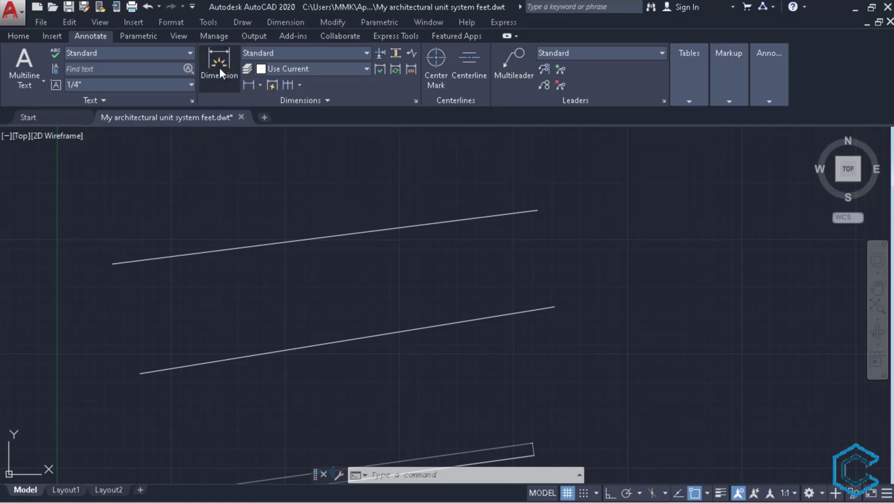
left_click(112, 263)
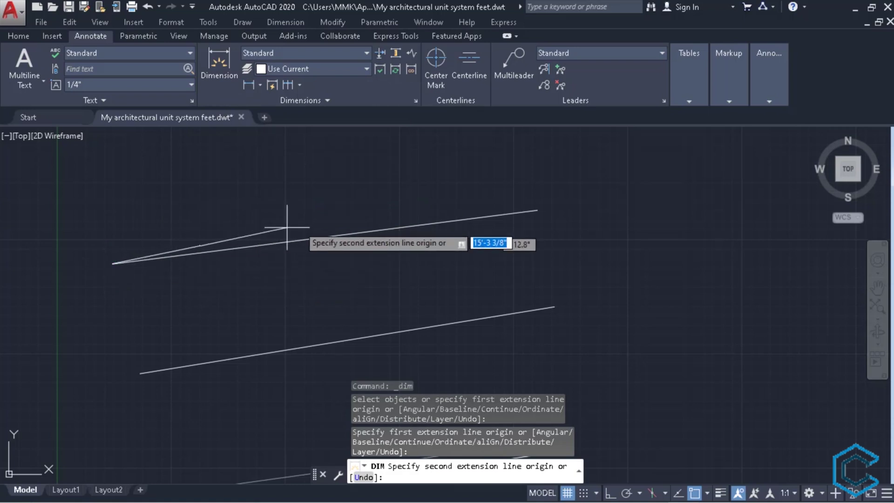
left_click(538, 209)
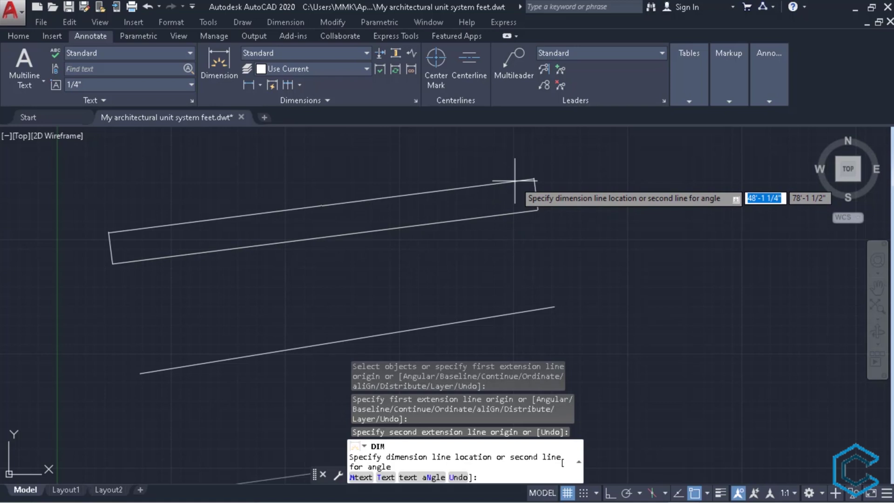
left_click(534, 178)
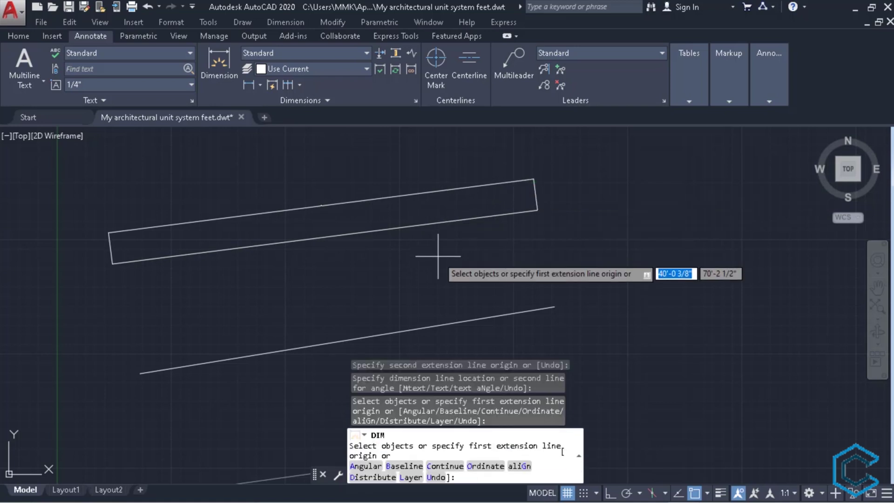
key("Escape")
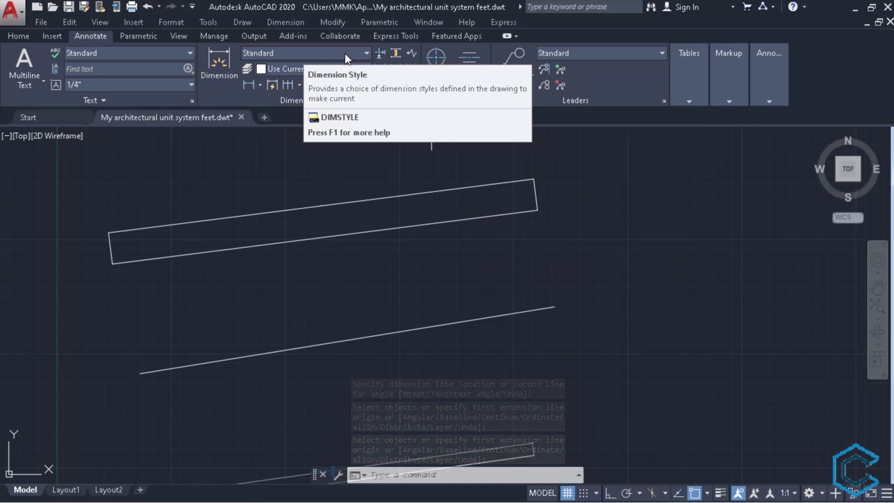
- With FEET RB current, dimension the lower sloped line between its endpoints, reading 44'-1 7/8"
left_click(345, 51)
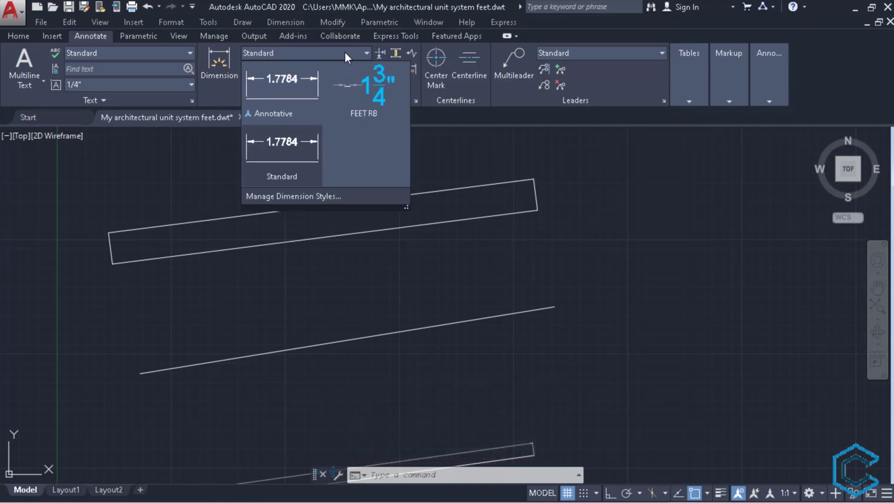
left_click(375, 96)
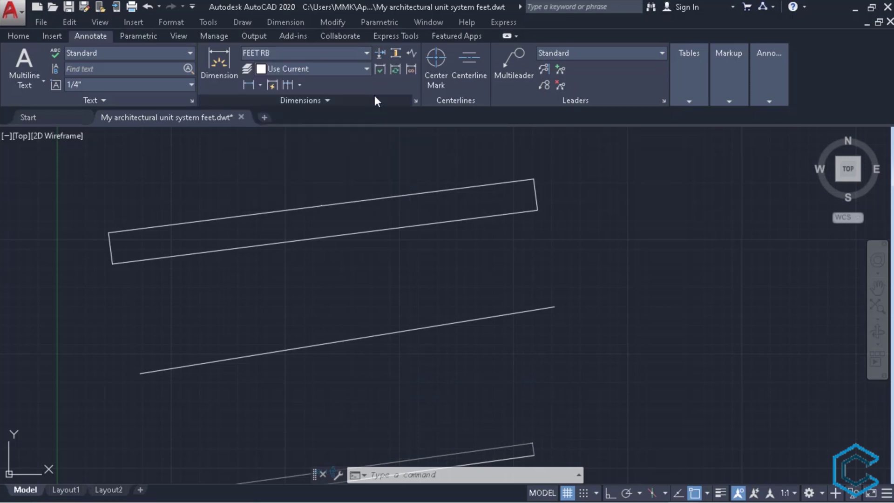
left_click(218, 66)
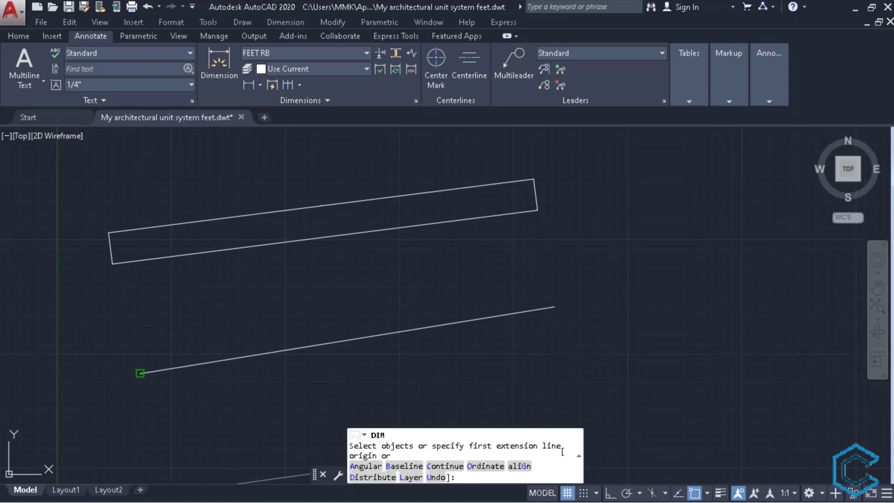
left_click(140, 373)
left_click(140, 373)
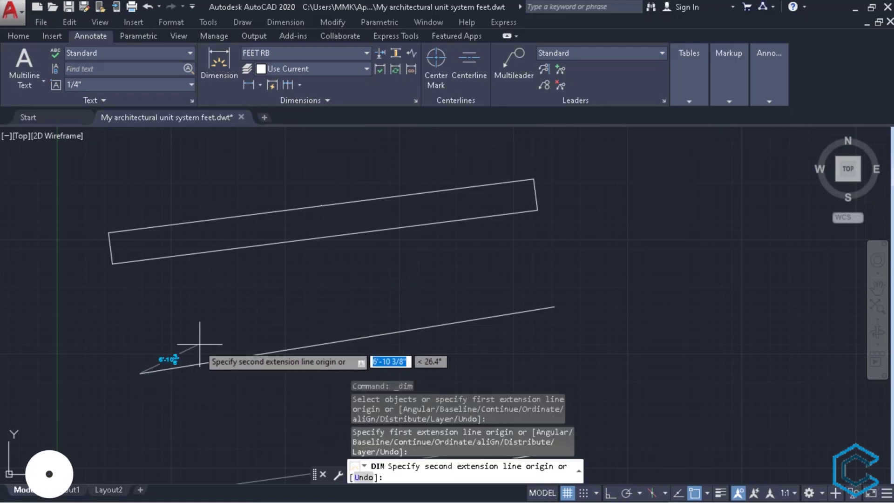
left_click(554, 305)
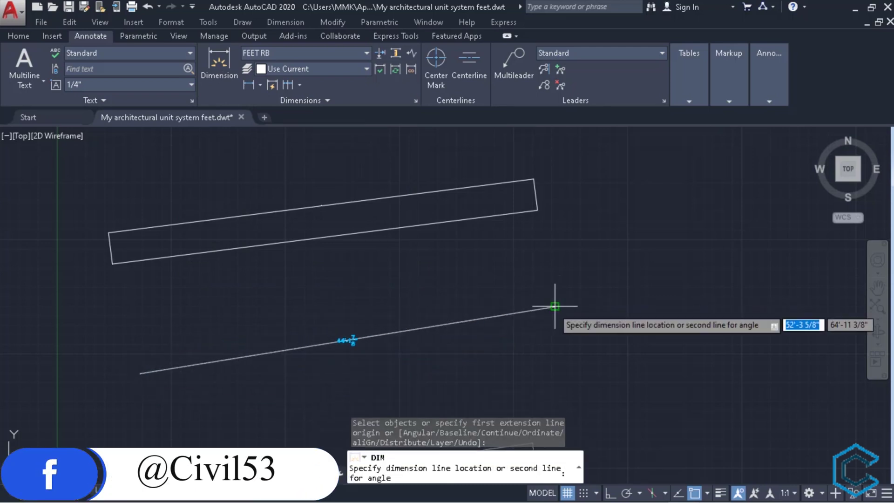
left_click(530, 276)
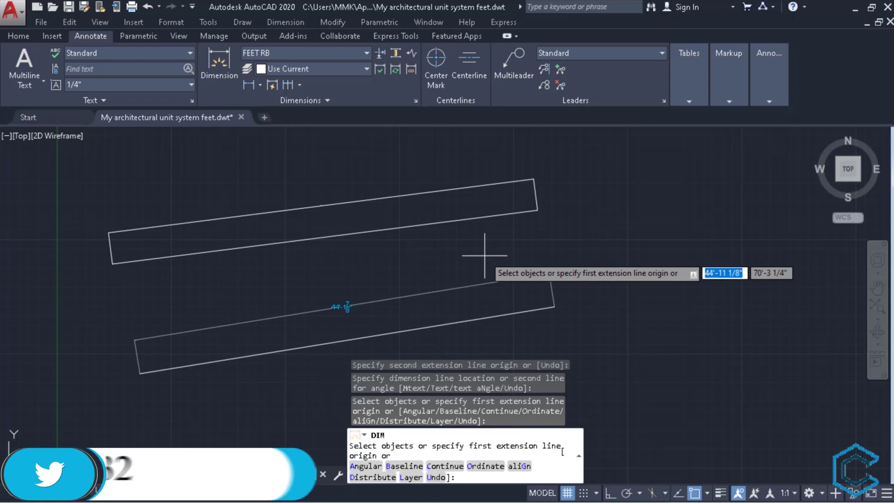
key("Return")
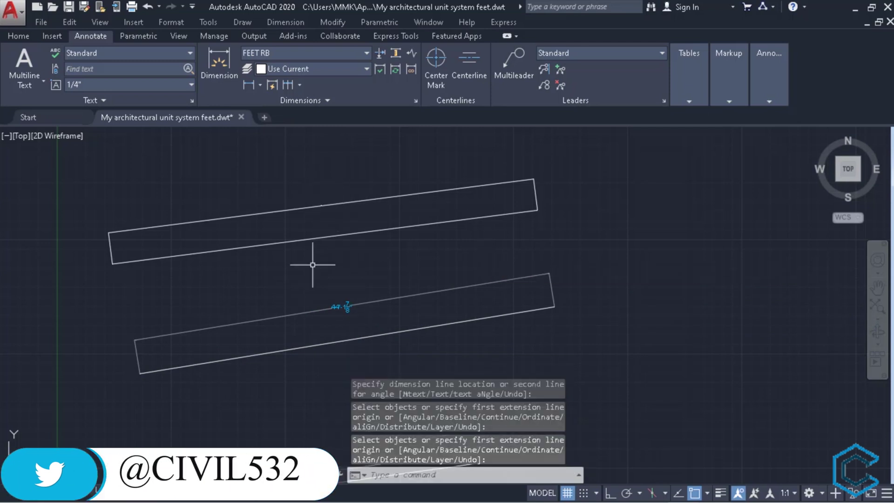
- Zoom to compare the FEET RB 44'-1 7/8" and Standard 540.6861 dimensions
scroll(369, 359, "up", 2)
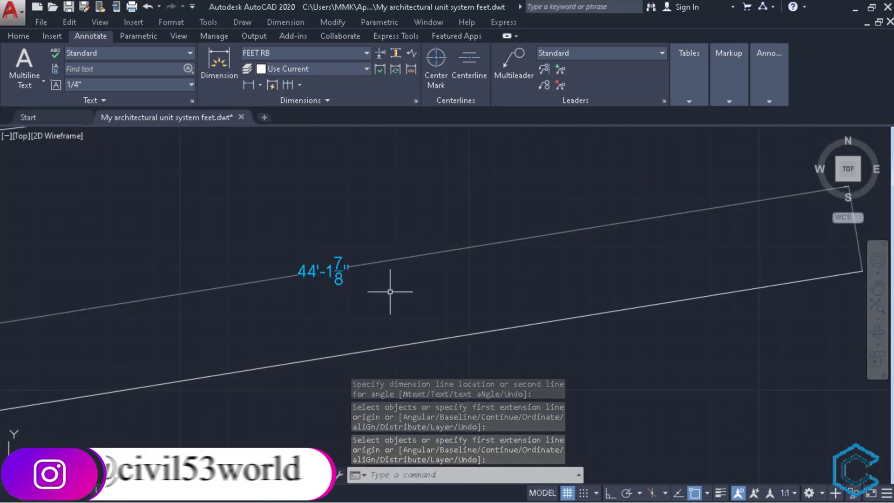
scroll(333, 279, "down", 3)
scroll(335, 260, "up", 6)
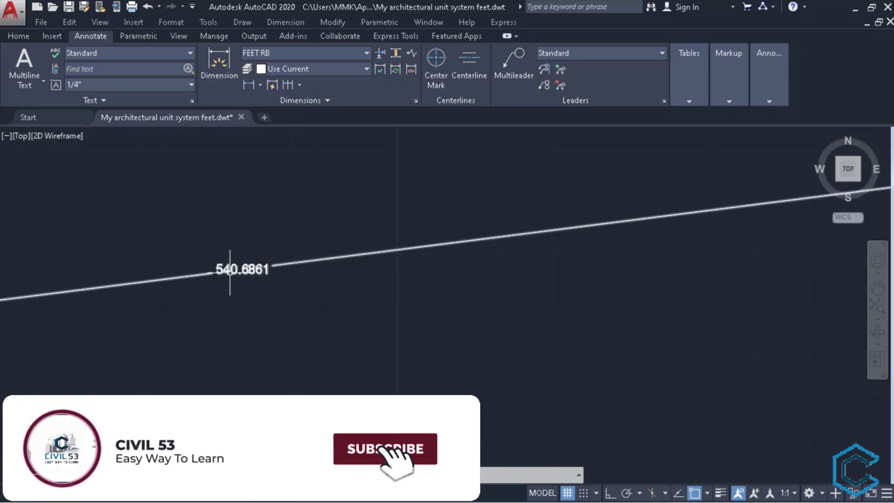
scroll(229, 272, "up", 1)
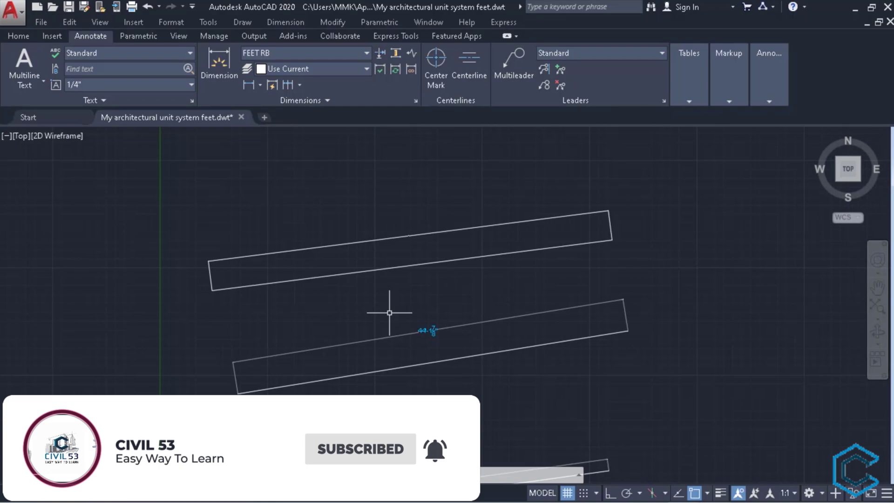
scroll(353, 314, "down", 1)
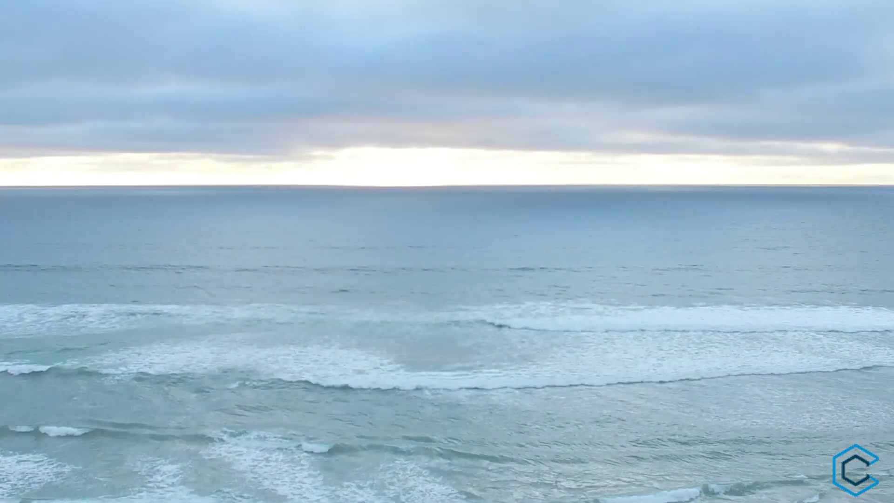